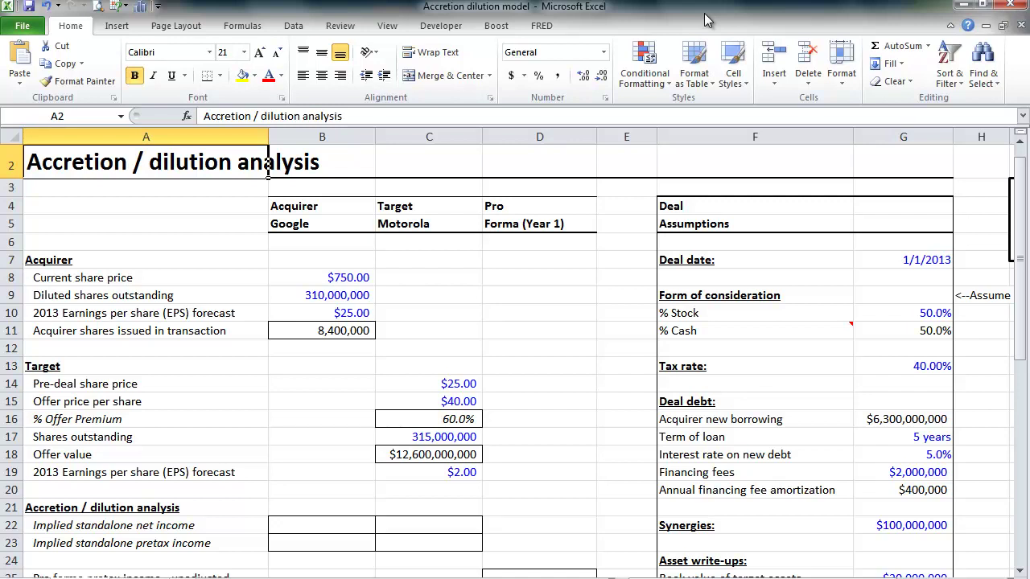
Review the row labels of the Acquirer and Target sections in column A, from share prices to EPS forecasts.
key("Down")
key("Down")
key("Down")
key("Down")
key("Down")
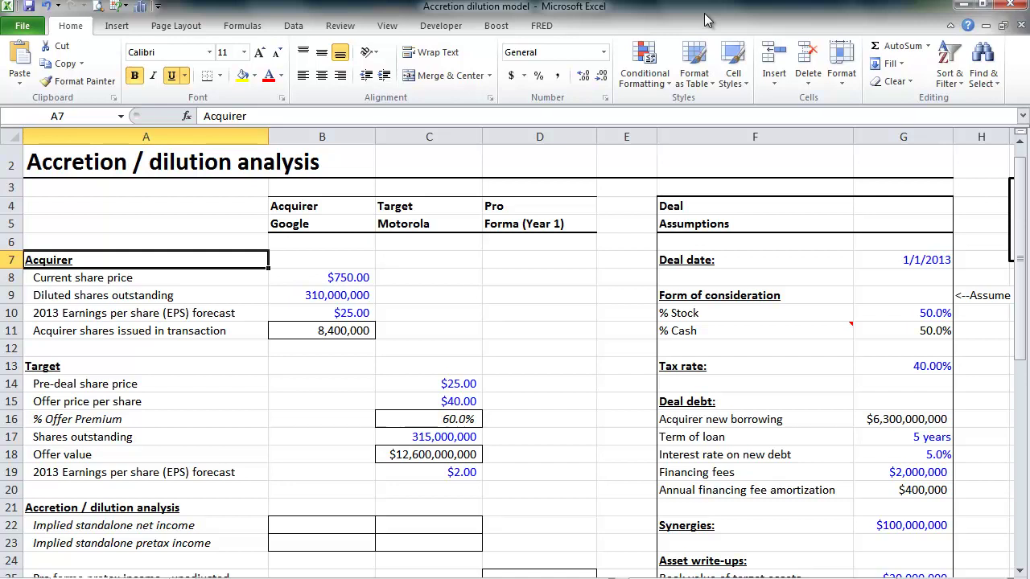
key("Down")
key("Down")
key("Down")
key("Down")
key("Down")
key("Down")
key("Down")
key("Down")
key("Down")
key("Down")
key("Down")
key("Down")
key("Down")
key("Down")
key("Down")
key("Down")
key("Down")
key("Down")
key("Down")
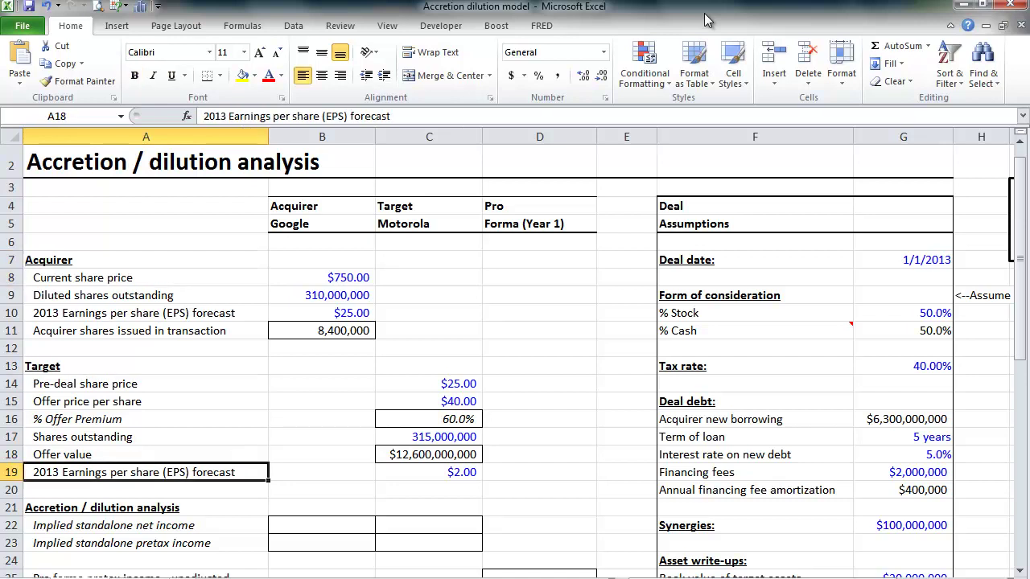
Calculate the acquirer's implied standalone net income in B22 as EPS forecast times diluted shares, =B10*B9.
key("Up")
key("Up")
key("Up")
key("Up")
key("Right")
key("Right")
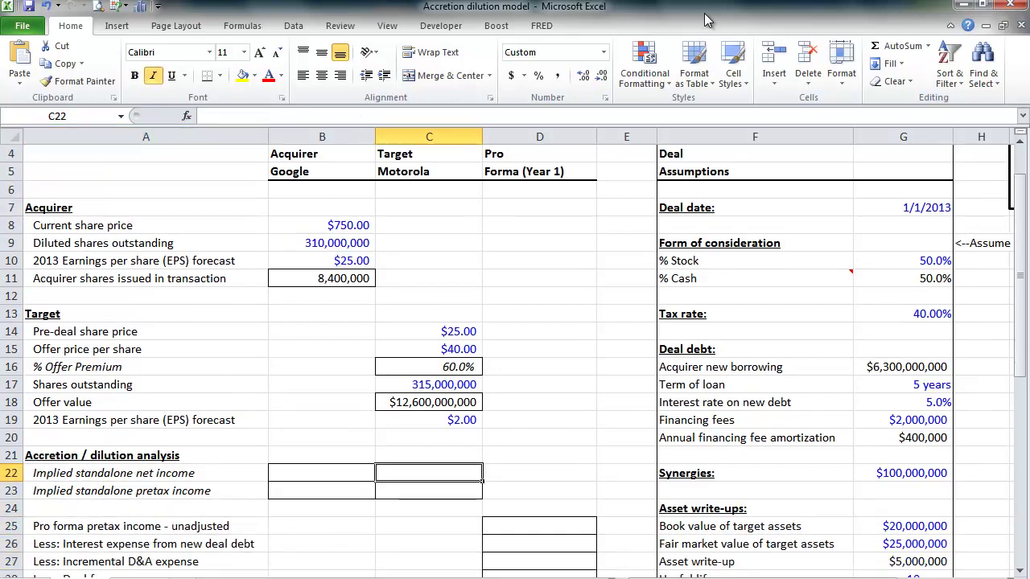
key("Left")
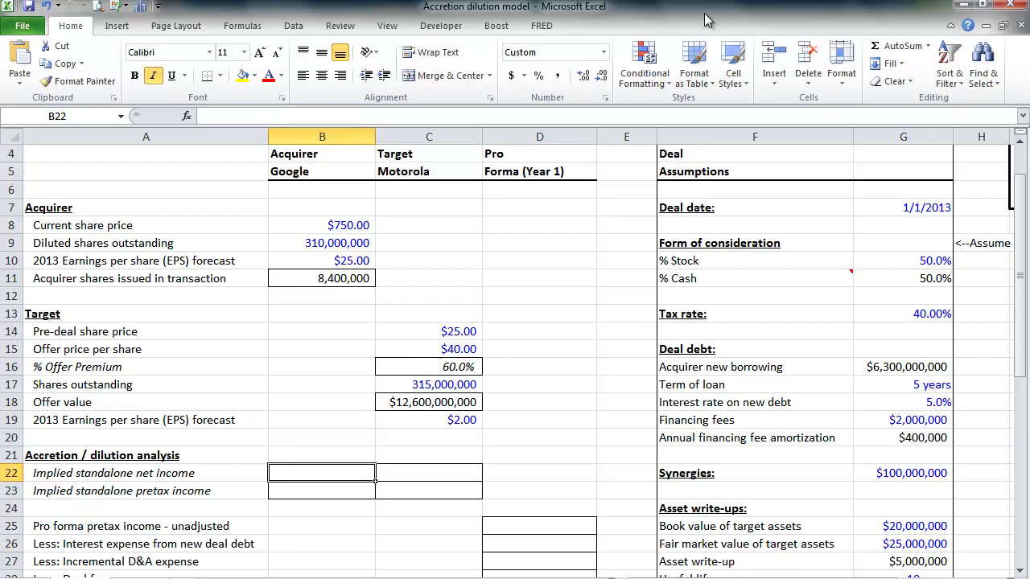
type("=")
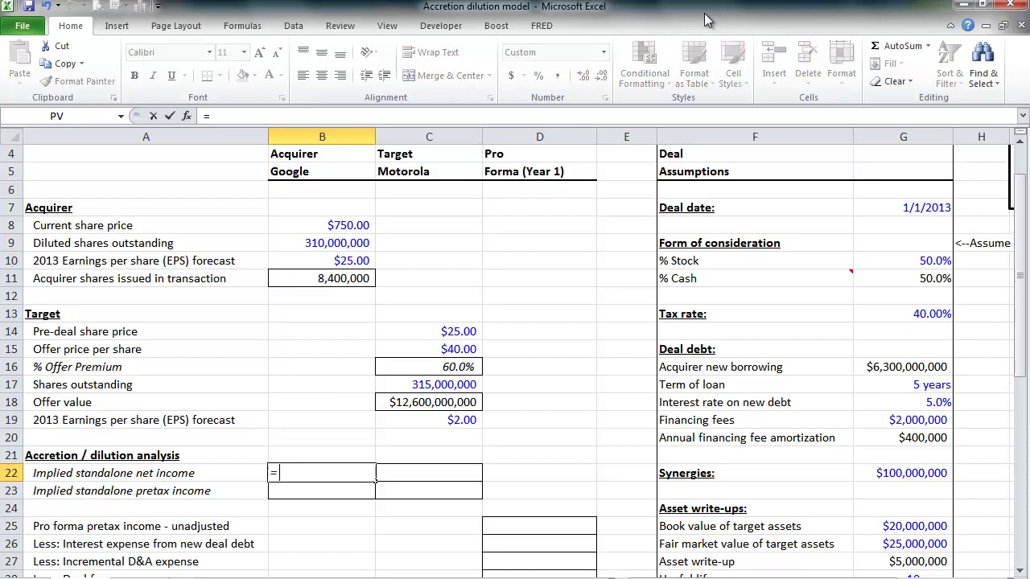
key("Up")
key("Up")
key("Up")
key("Up")
key("Up")
key("Up")
key("Up")
key("Up")
key("Up")
key("Up")
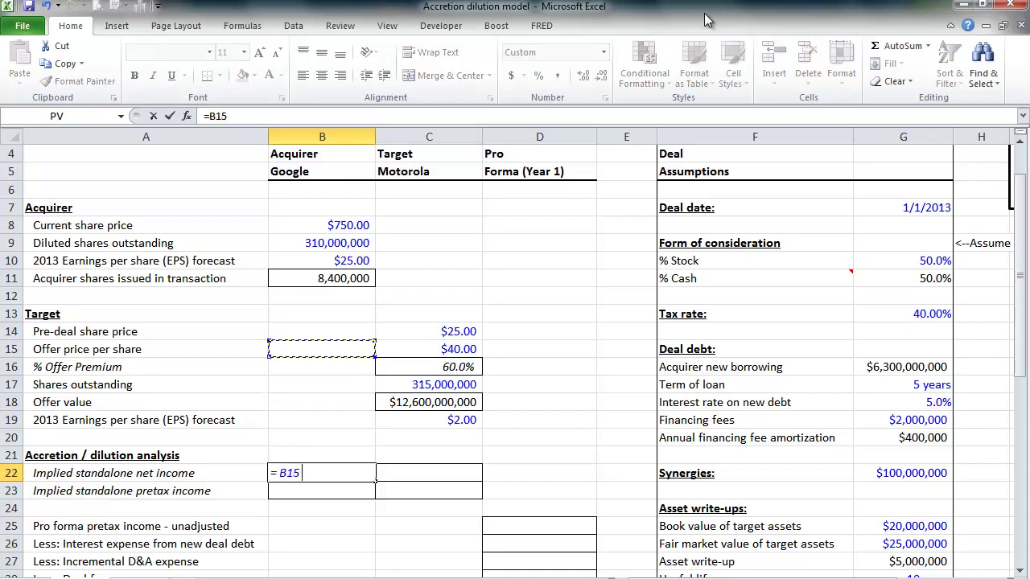
key("Up")
key("Up")
type("*")
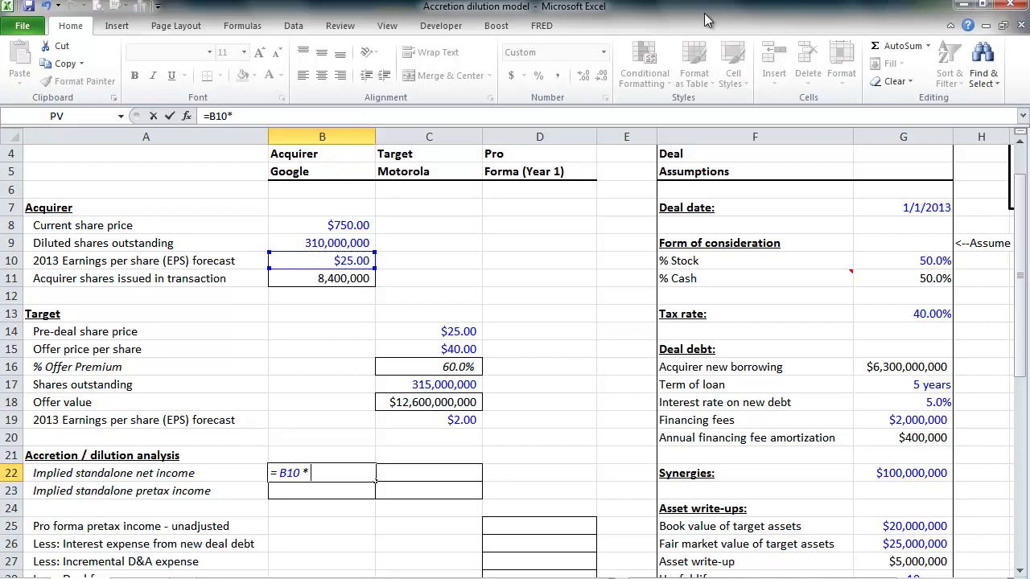
key("Up")
key("Up")
key("Up")
key("Up")
key("Up")
key("Up")
key("Up")
key("Up")
key("Up")
key("Up")
key("Up")
key("Up")
key("Up")
key("ctrl+Return")
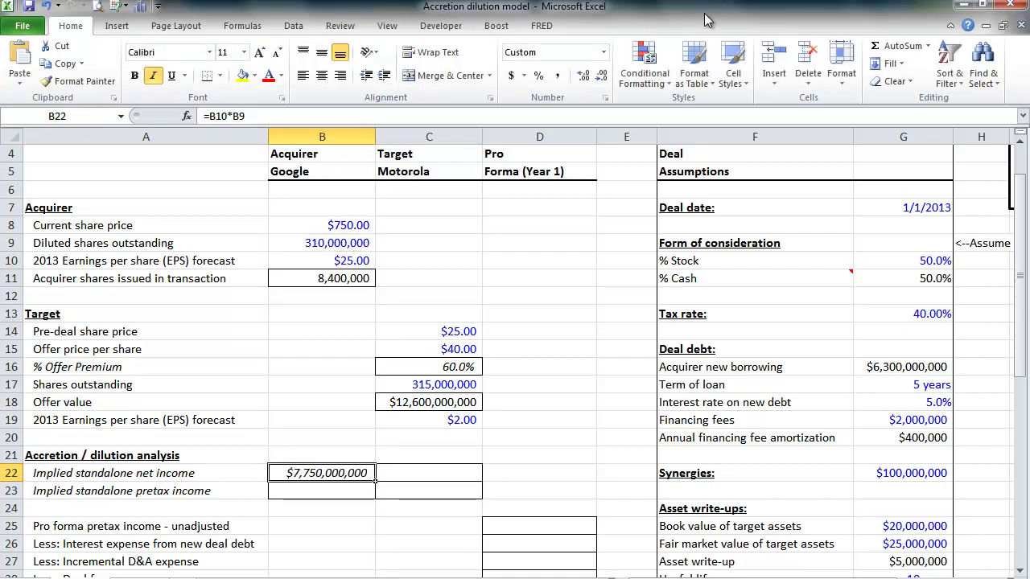
Calculate the target's implied standalone net income in C22 as EPS forecast times shares outstanding, =C19*C17.
key("Right")
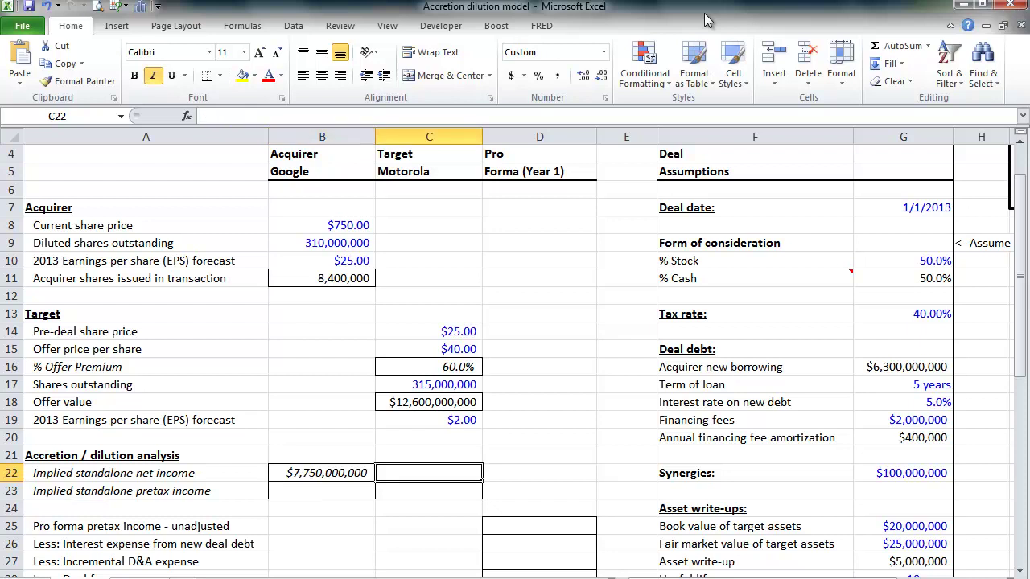
type("=")
key("Up")
key("Up")
key("Up")
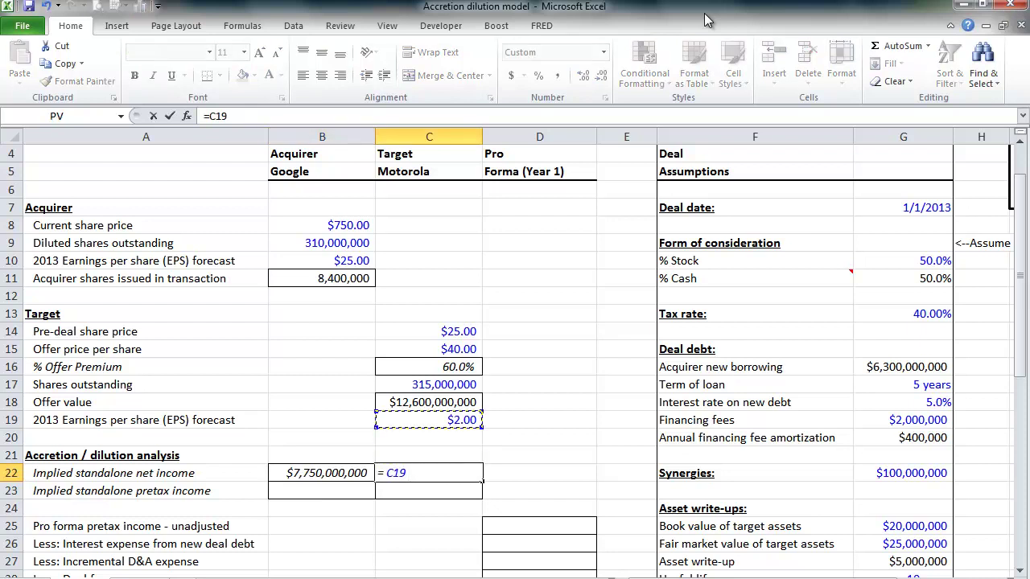
type("*")
key("Up")
key("Up")
key("Up")
key("Up")
key("Up")
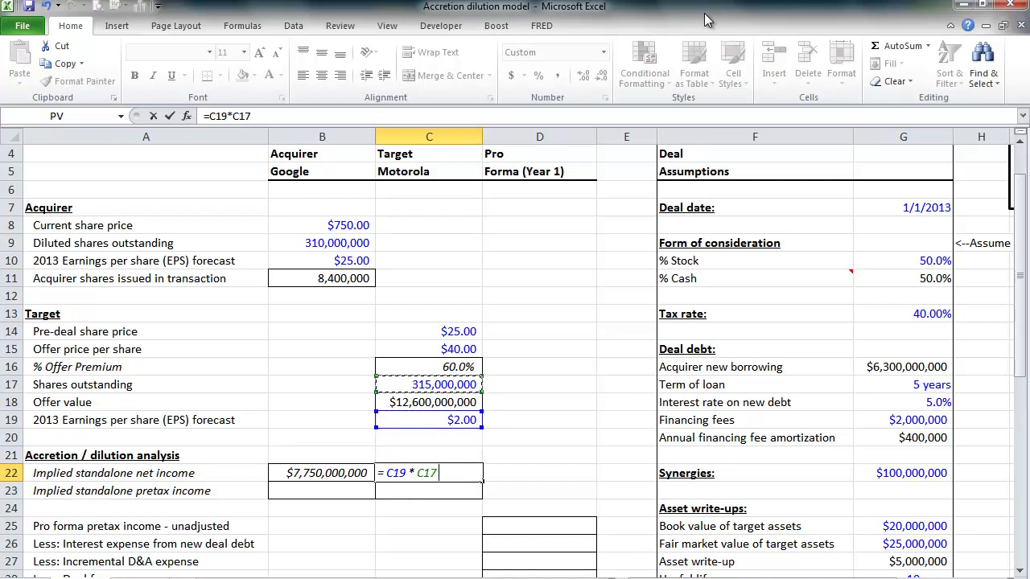
key("ctrl+Return")
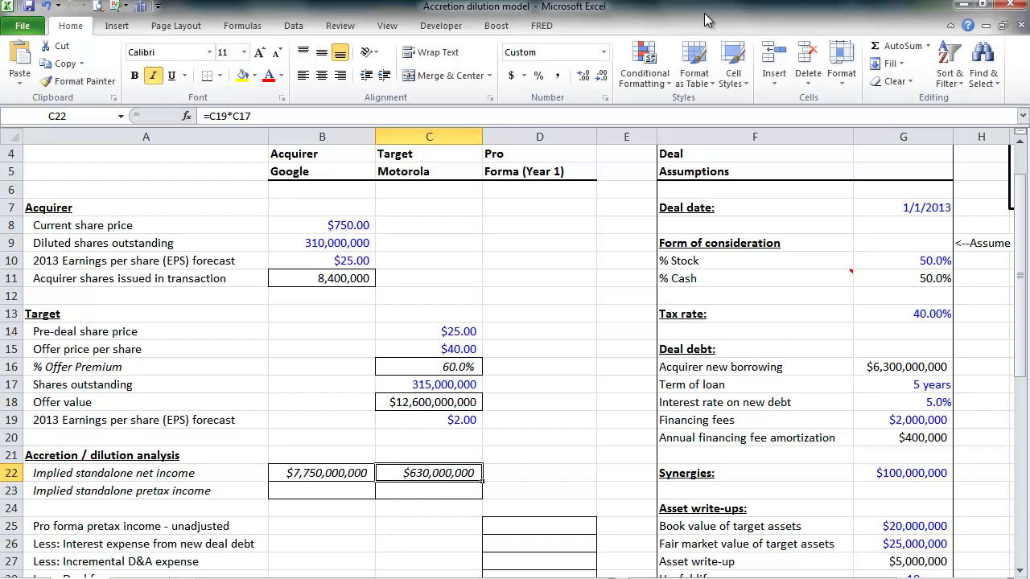
Calculate the acquirer's implied standalone pretax income in B23 with =B22/(1-$G$13), keeping the tax rate reference absolute.
key("Down")
key("Left")
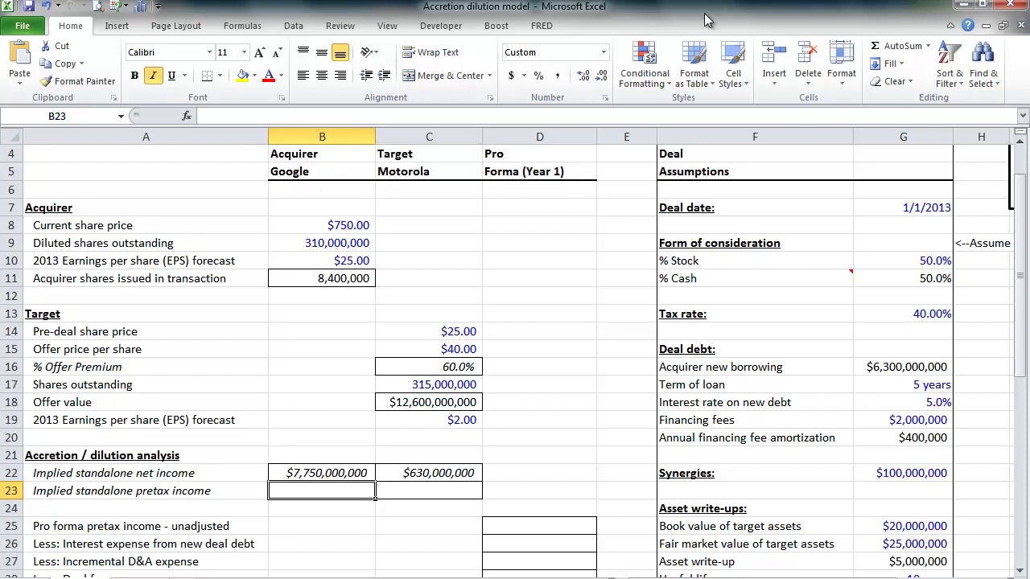
type("=")
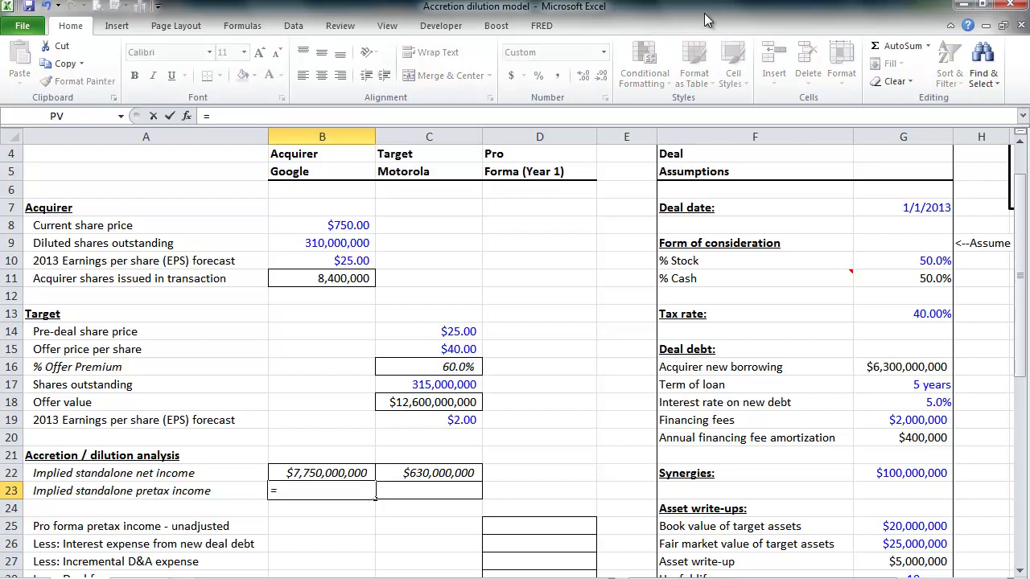
key("Up")
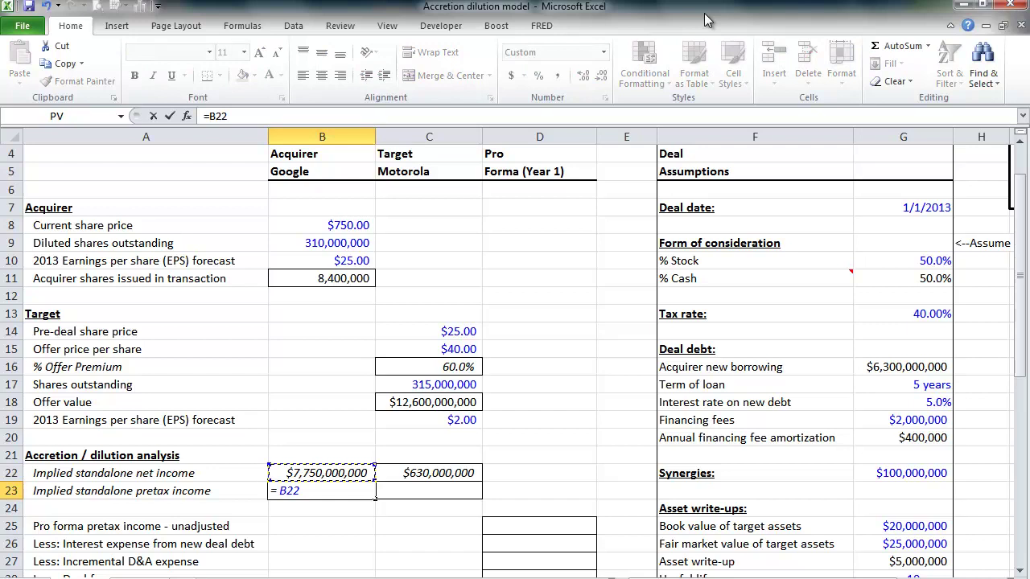
type("/(1-")
key("Up")
key("Up")
key("Up")
key("Up")
key("Up")
key("Up")
key("Up")
key("Up")
key("Up")
key("Up")
key("Right")
key("Right")
key("Right")
key("Right")
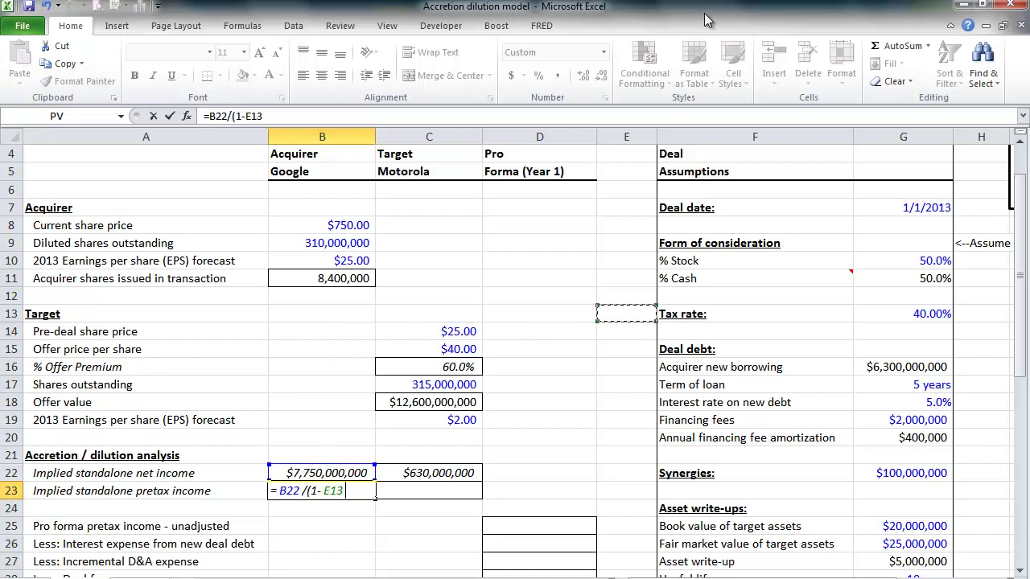
key("F4")
type(")")
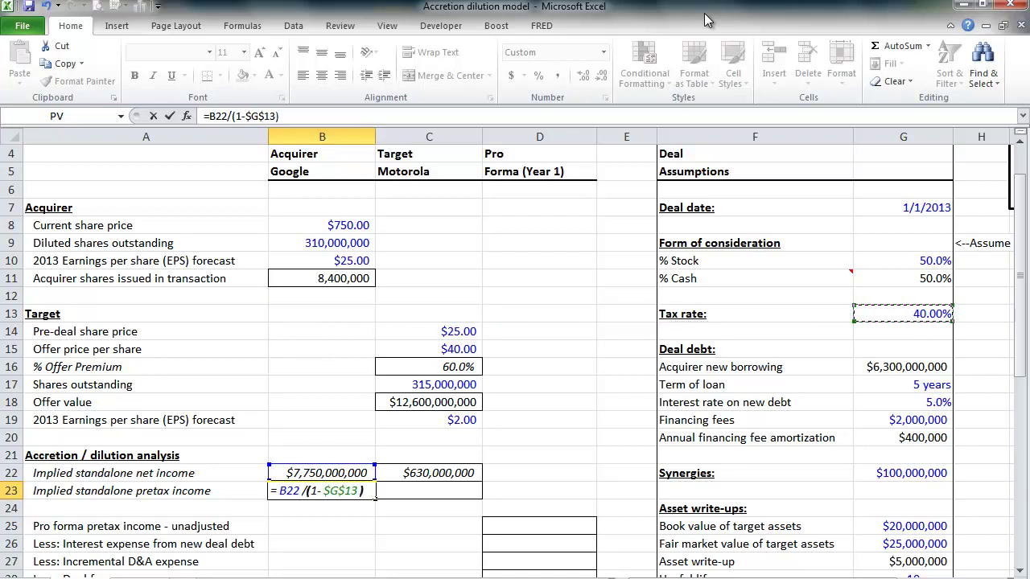
key("Return")
Copy the acquirer's pretax income formula from B23 to the target's cell C23, pasting formulas only.
key("Up")
key("ctrl+c")
key("Right")
key("alt+e")
key("s")
key("f")
key("Return")
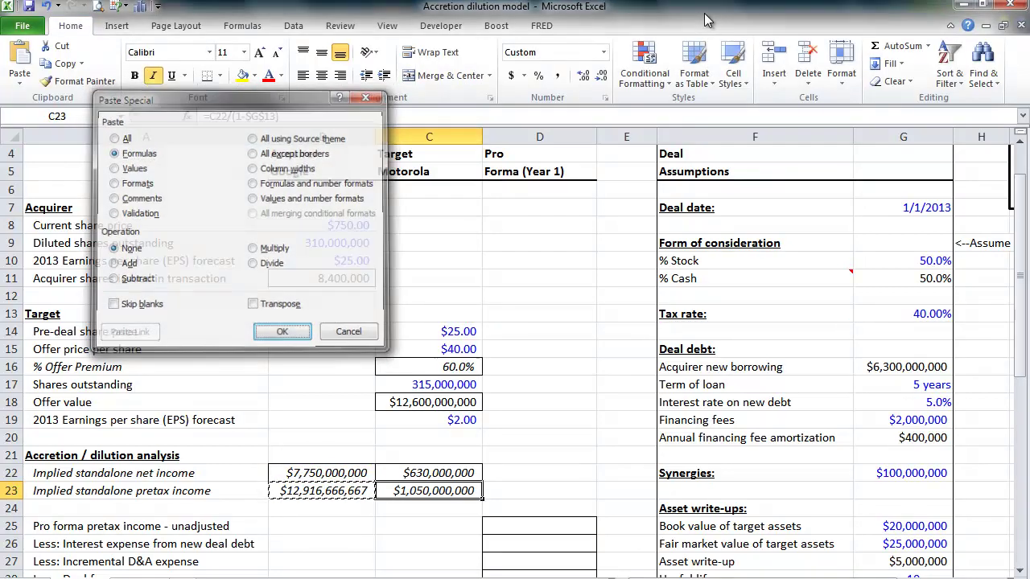
Inspect the cell references in the pretax income formulas of C23 and B23 without changing them.
key("F2")
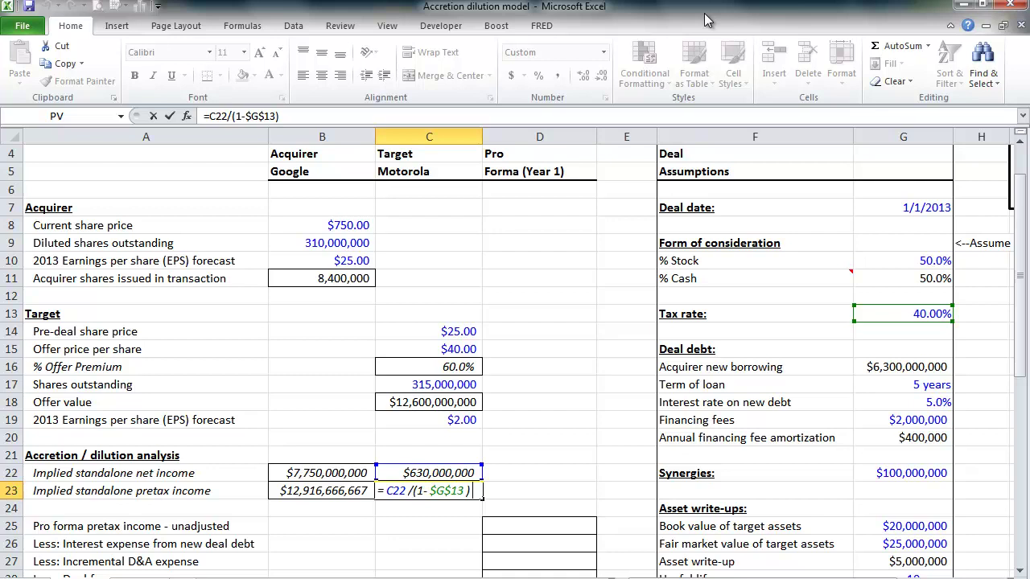
key("Escape")
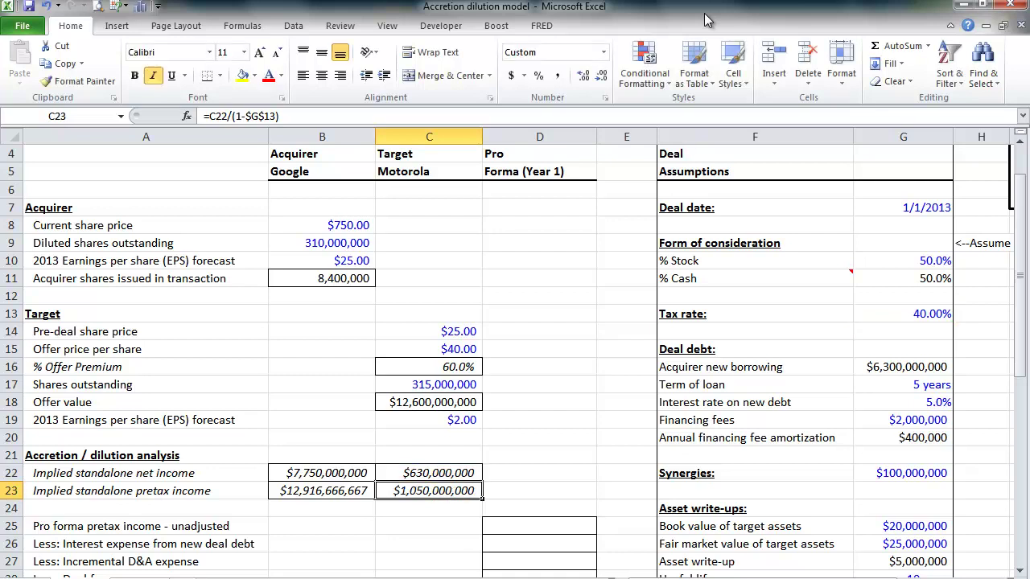
key("Left")
key("F2")
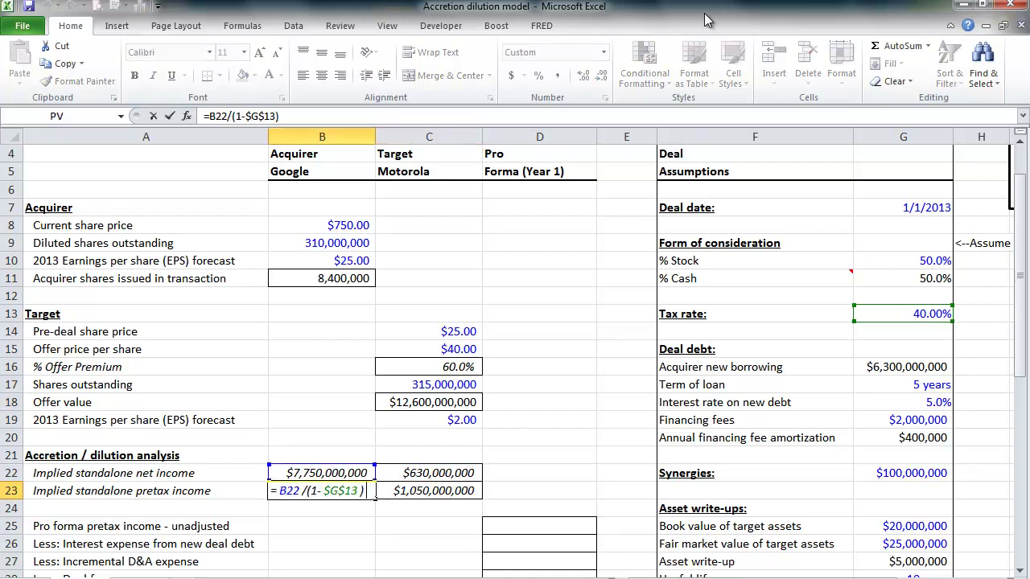
key("Escape")
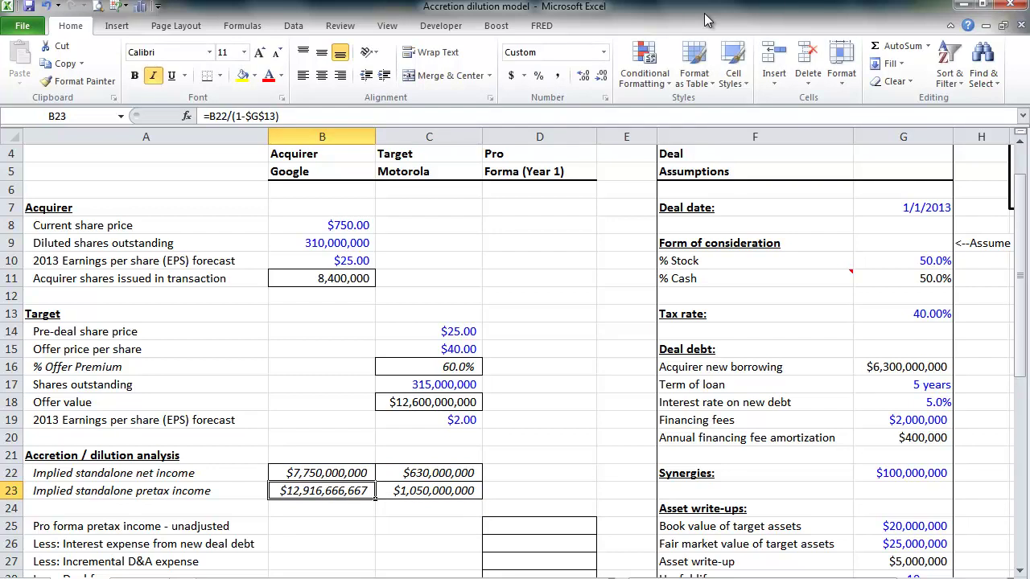
key("Right")
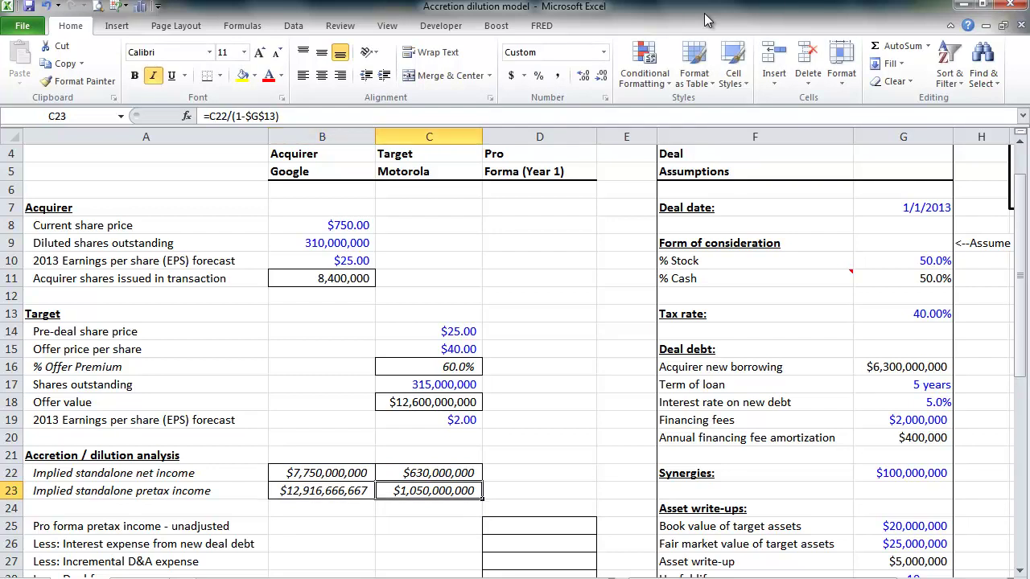
Look through the pro forma pretax income and adjustment rows below the standalone income figures.
key("Down")
key("Down")
key("Down")
key("Down")
key("Down")
key("Down")
key("Down")
key("Down")
key("Down")
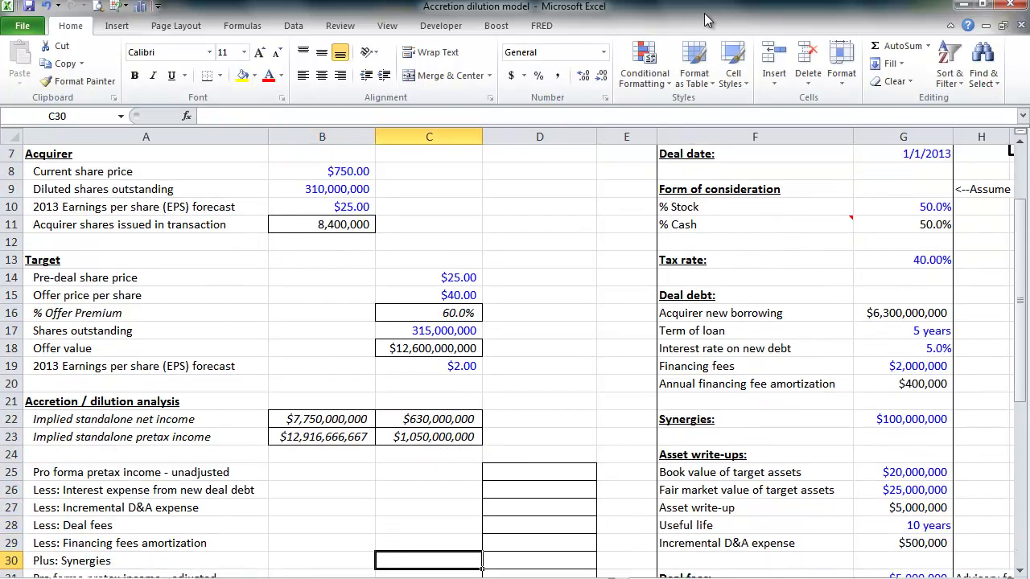
key("Down")
Calculate the unadjusted pro forma pretax income in D25 as the sum of both companies' pretax incomes, =B23+C23.
key("Up")
key("Up")
key("Up")
key("Up")
key("Up")
key("Up")
key("Up")
key("Up")
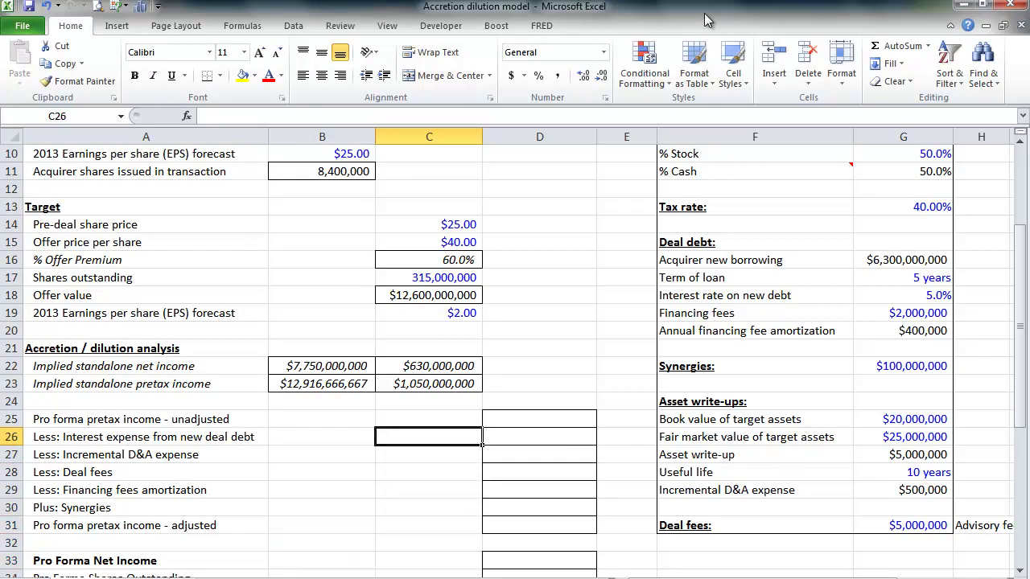
key("Right")
type("=")
key("Left")
key("Left")
key("Up")
key("Up")
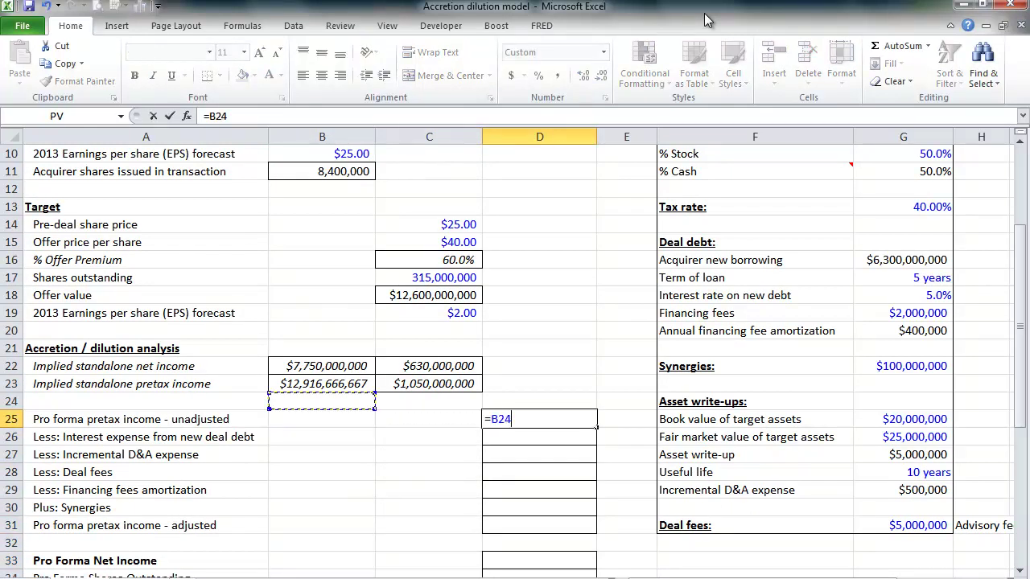
type("+")
key("Up")
key("Up")
key("Left")
key("Return")
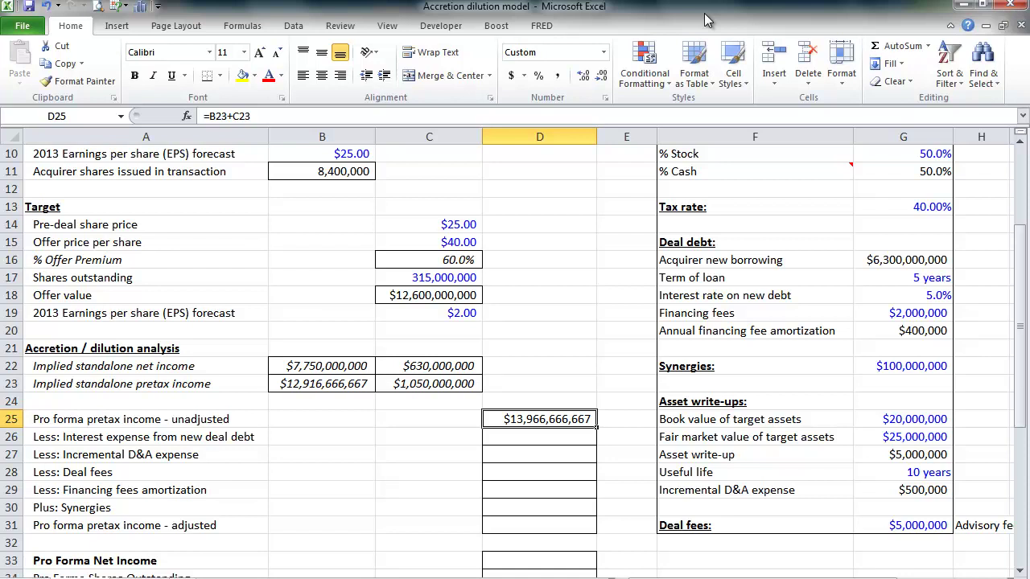
Calculate the interest expense from new deal debt in D26 as a negative: new borrowing times interest rate, =G16*G18*-1.
key("Down")
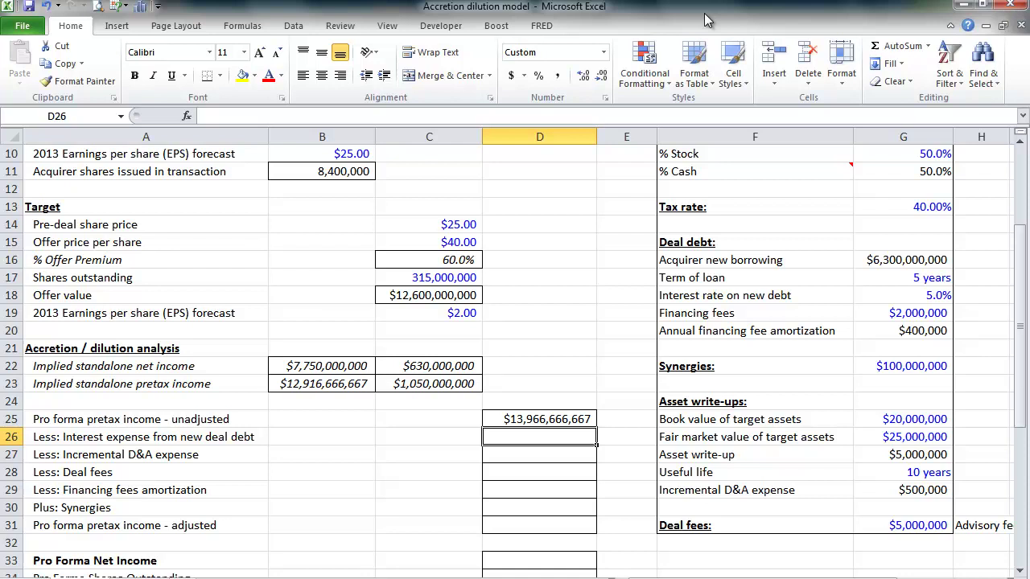
type("=")
key("Up")
key("Up")
key("Up")
key("Up")
key("Up")
key("Up")
key("Up")
key("Up")
key("Up")
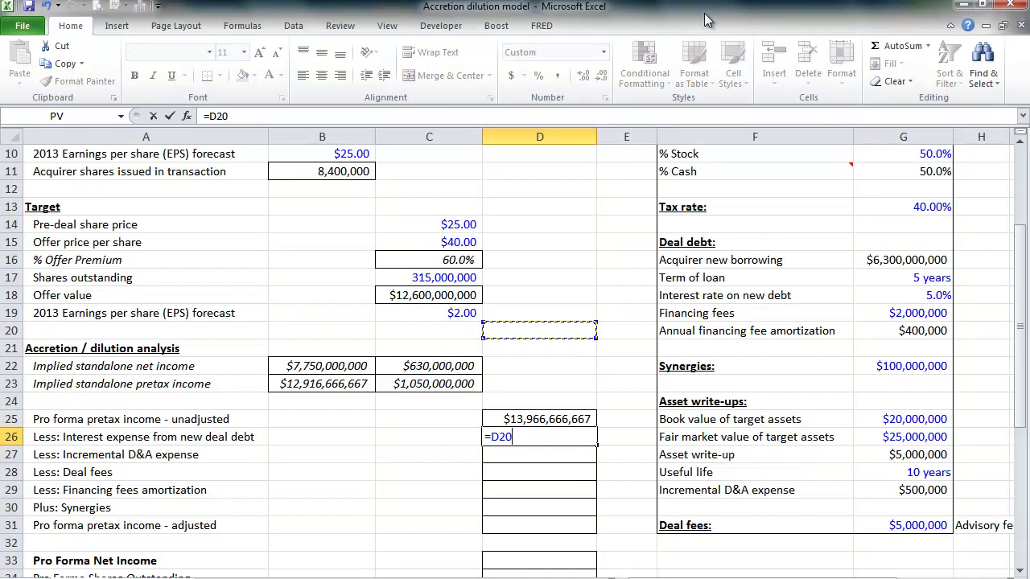
key("Up")
key("Right")
key("Right")
key("Right")
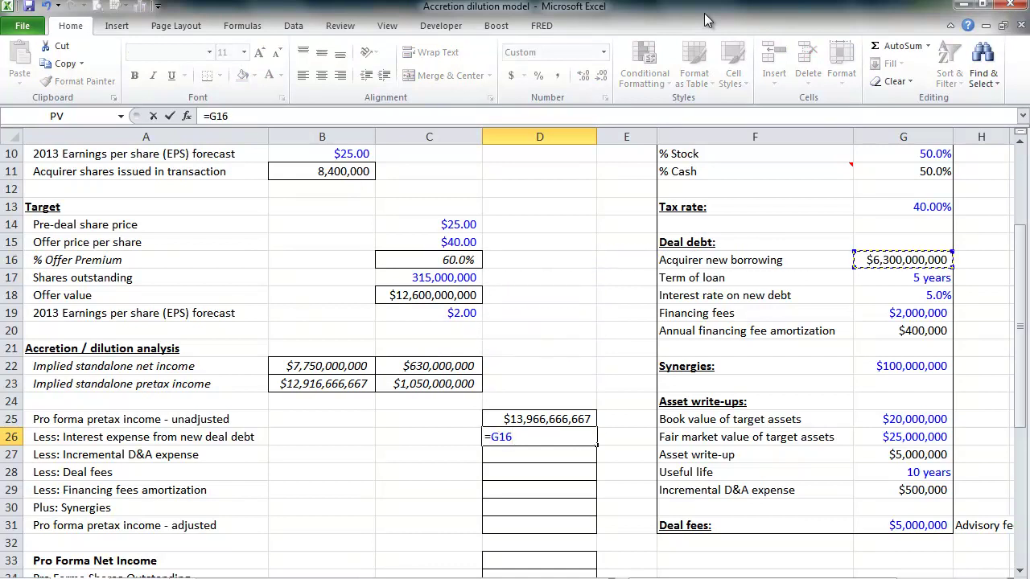
type("*")
key("Up")
key("Up")
key("Up")
key("Up")
key("Up")
key("Up")
key("Up")
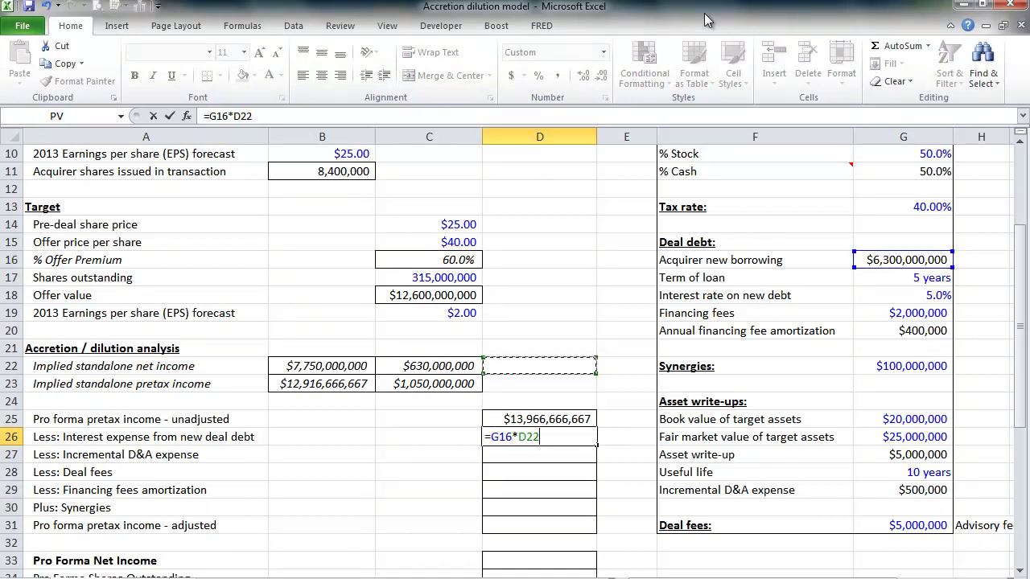
key("Up")
key("Right")
key("Right")
key("Right")
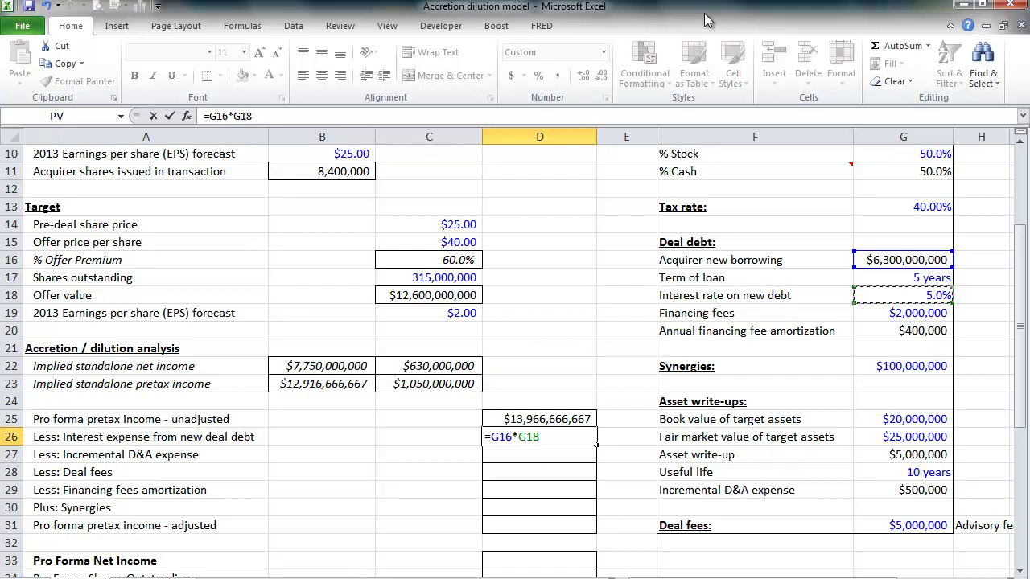
type("*-1")
key("ctrl+Return")
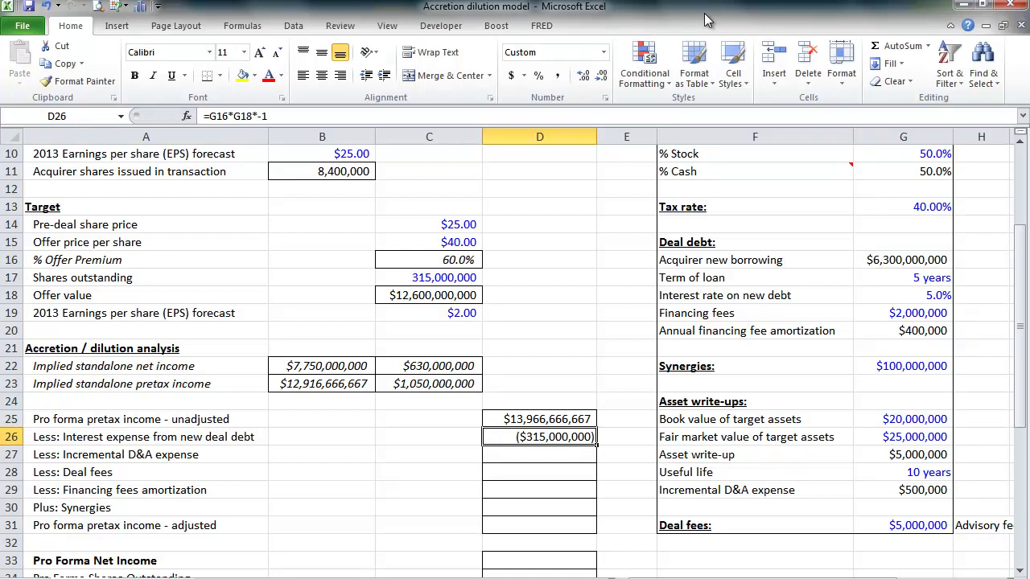
key("F2")
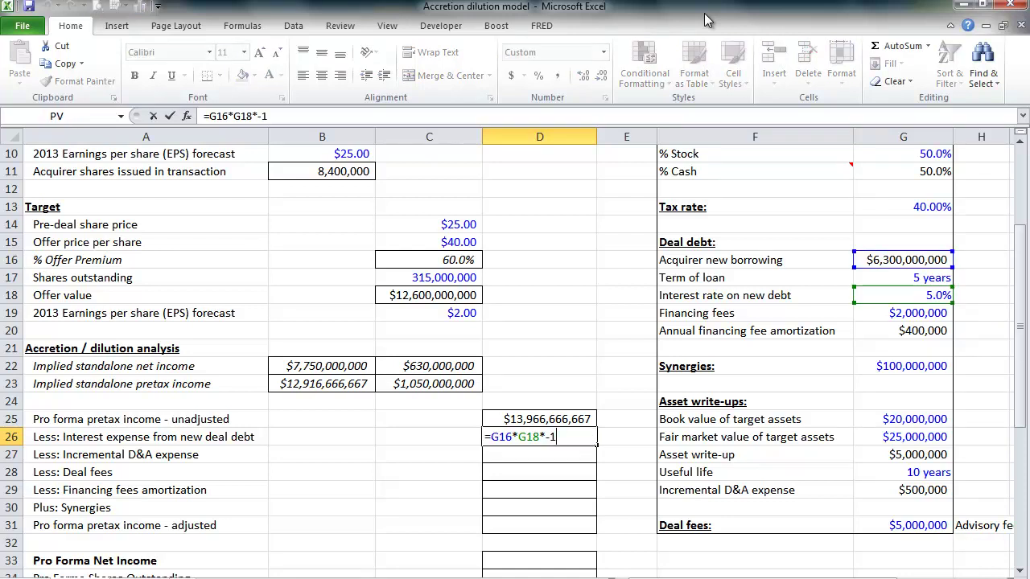
key("Escape")
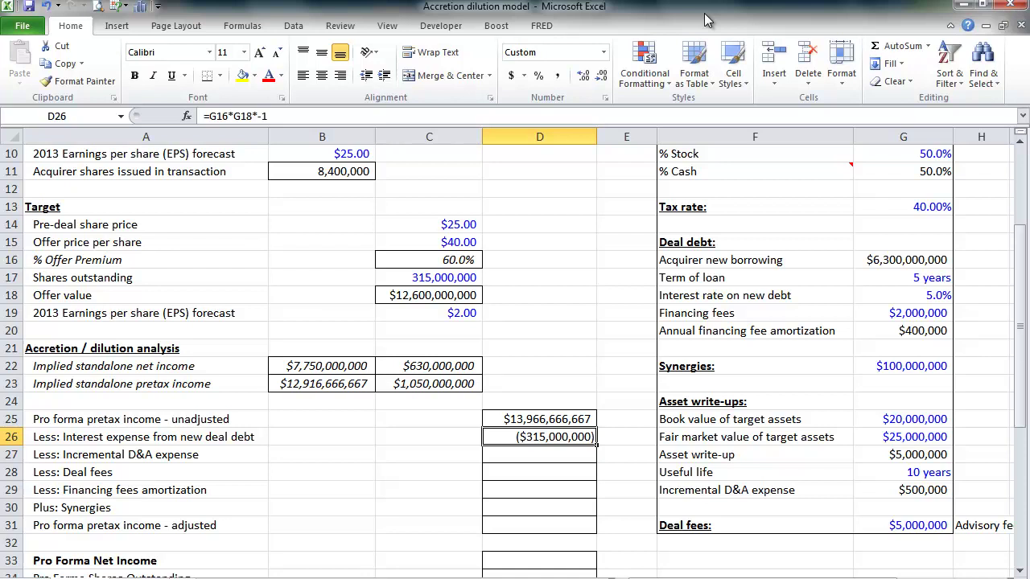
Link the incremental D&A expense into D27 as a negative adjustment, =G29*-1.
key("Down")
type("=")
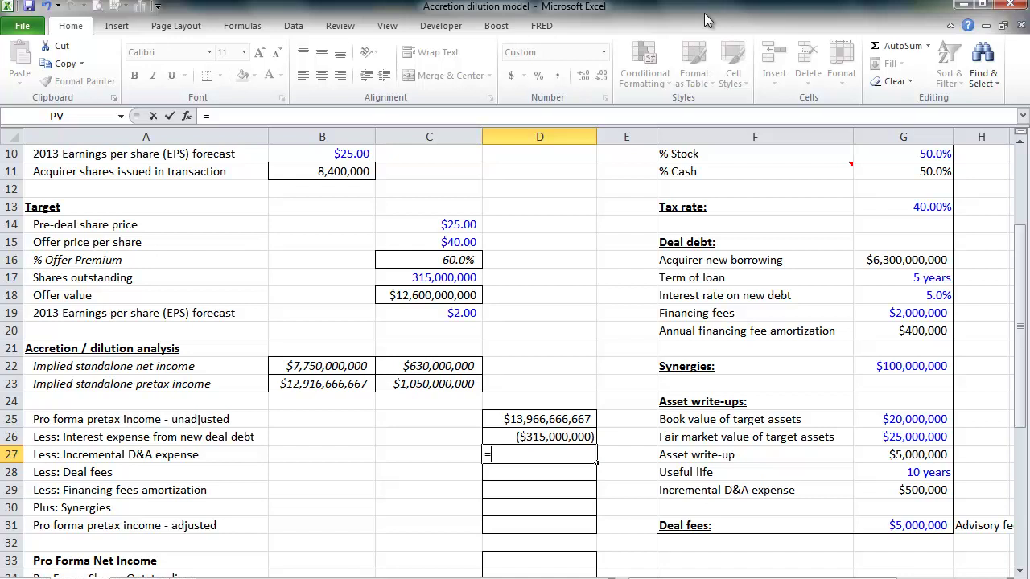
key("Right")
key("Down")
key("Right")
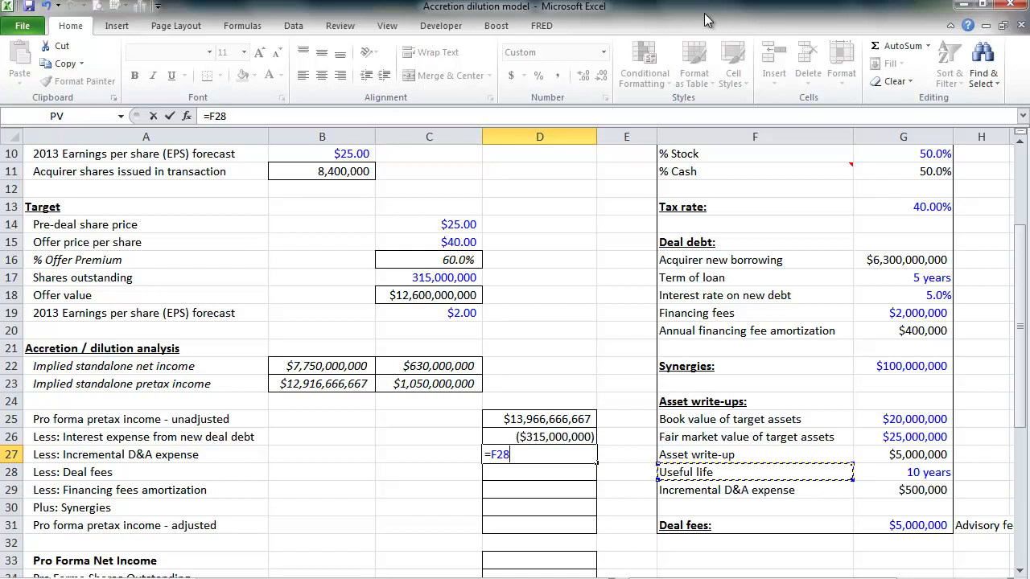
key("Down")
key("Right")
type("*")
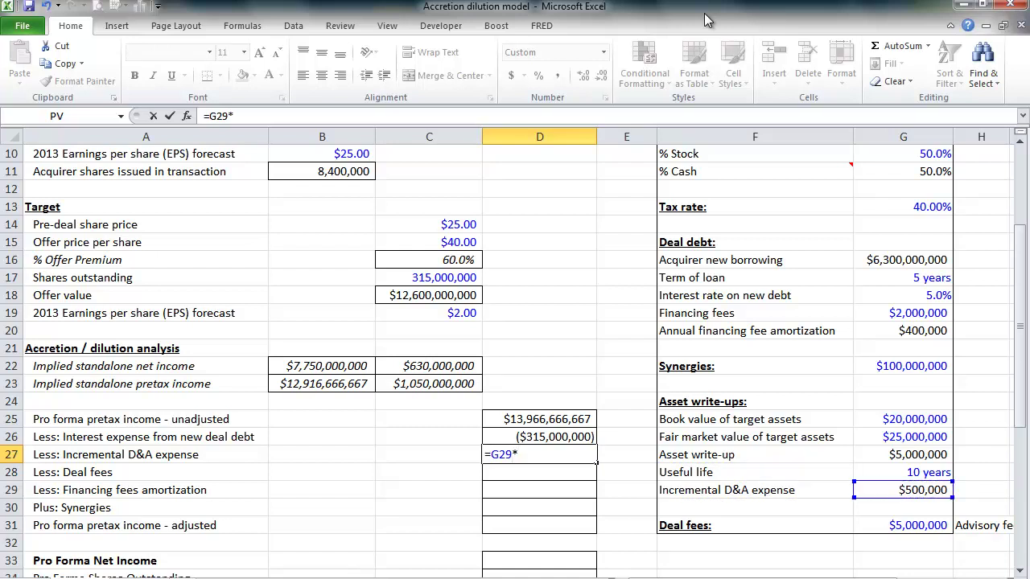
type("-1")
key("ctrl+Return")
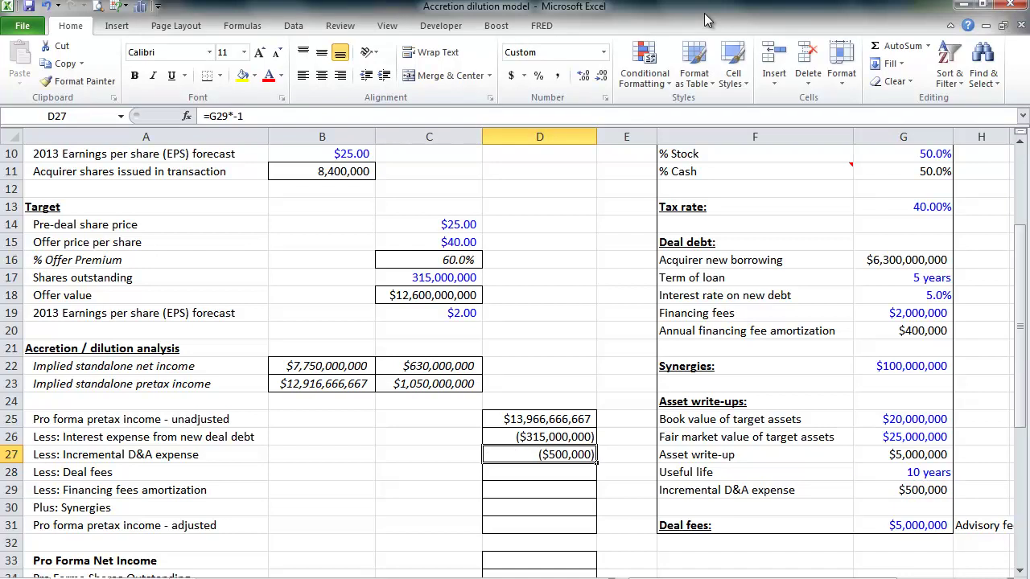
key("F2")
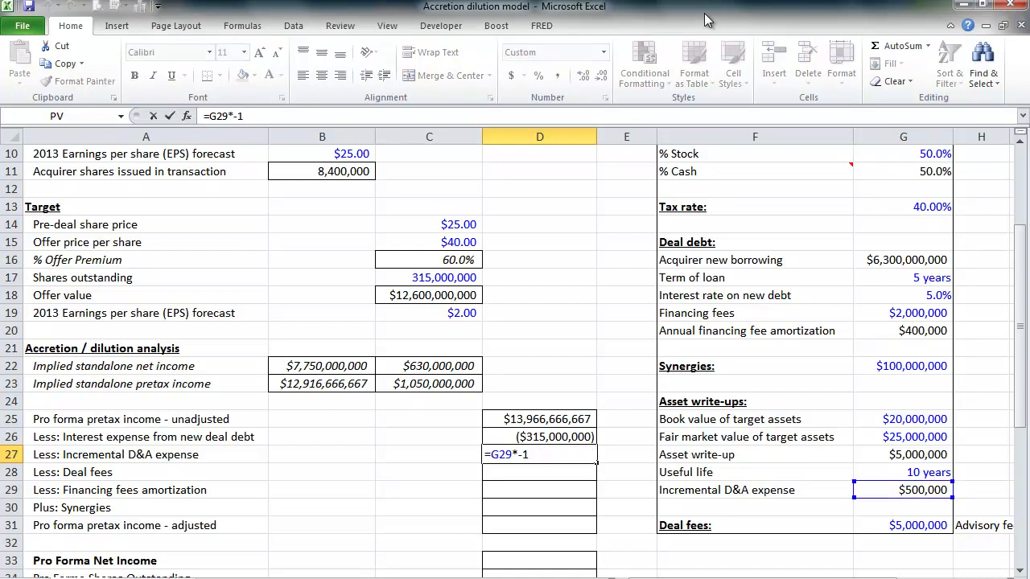
key("Escape")
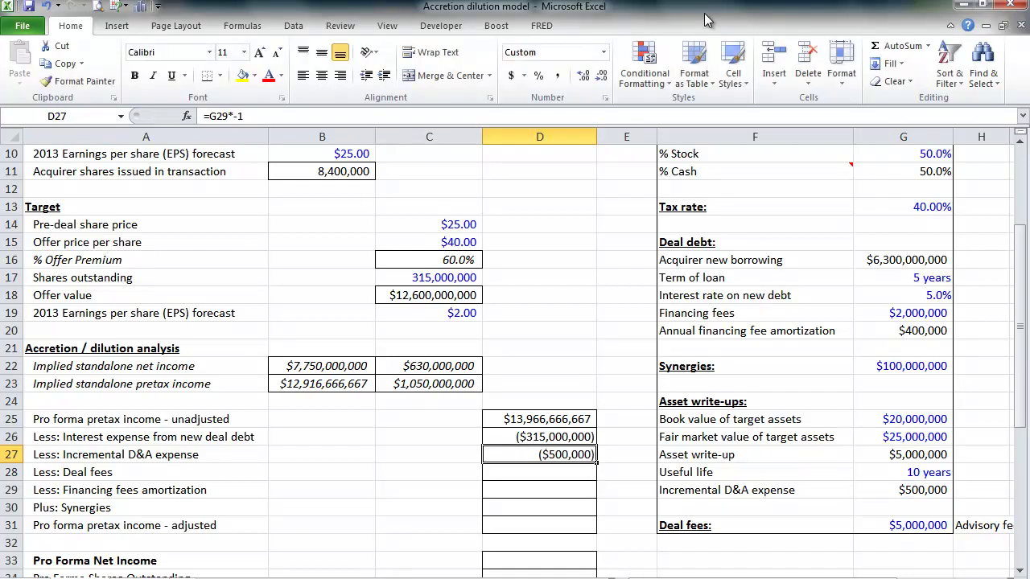
key("F2")
key("Return")
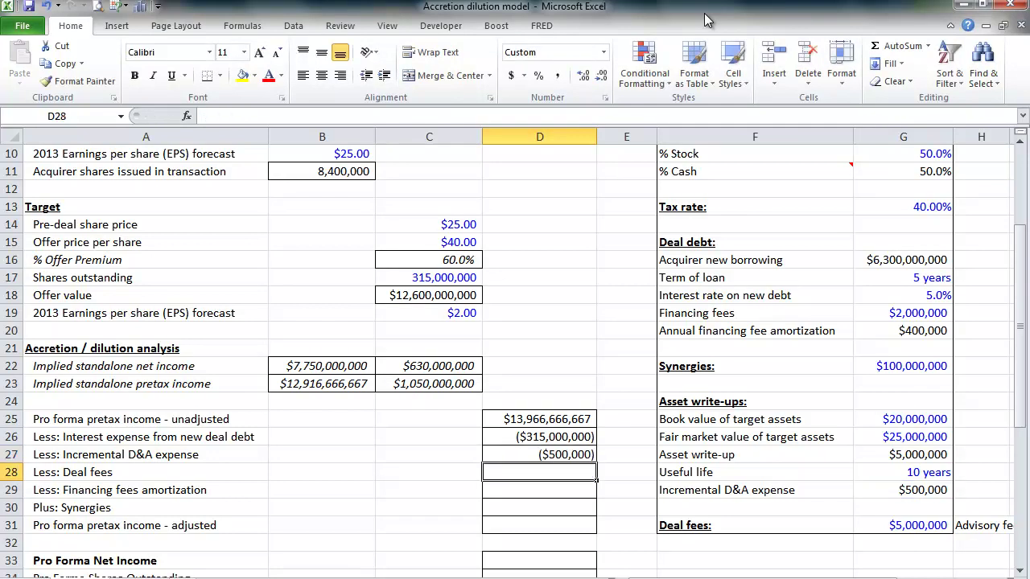
Bring the deal fees into D28 as a deduction with the formula =G31*-1.
type("=")
key("Down")
key("Down")
key("Down")
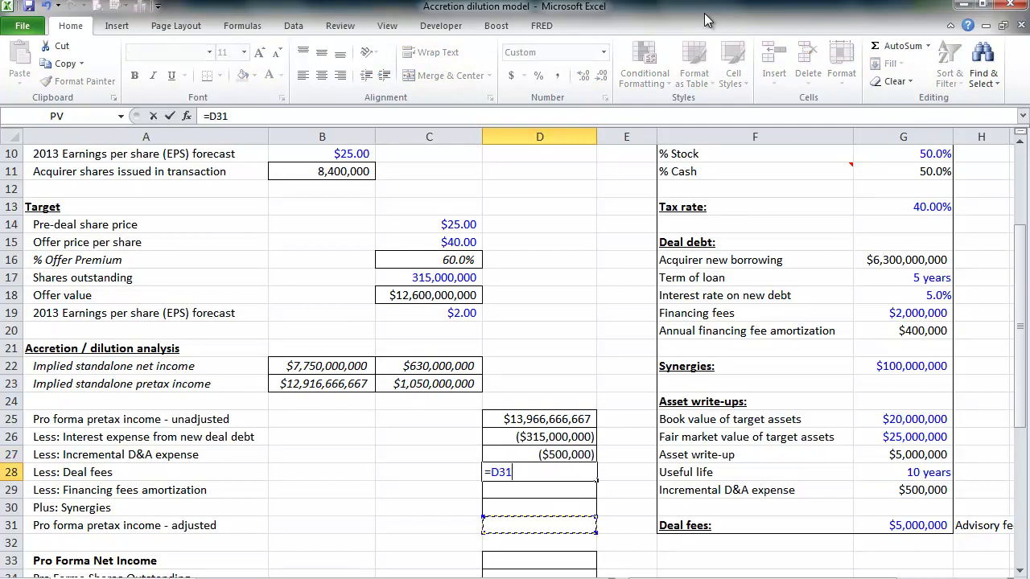
key("Right")
key("Right")
key("Right")
type("*-1")
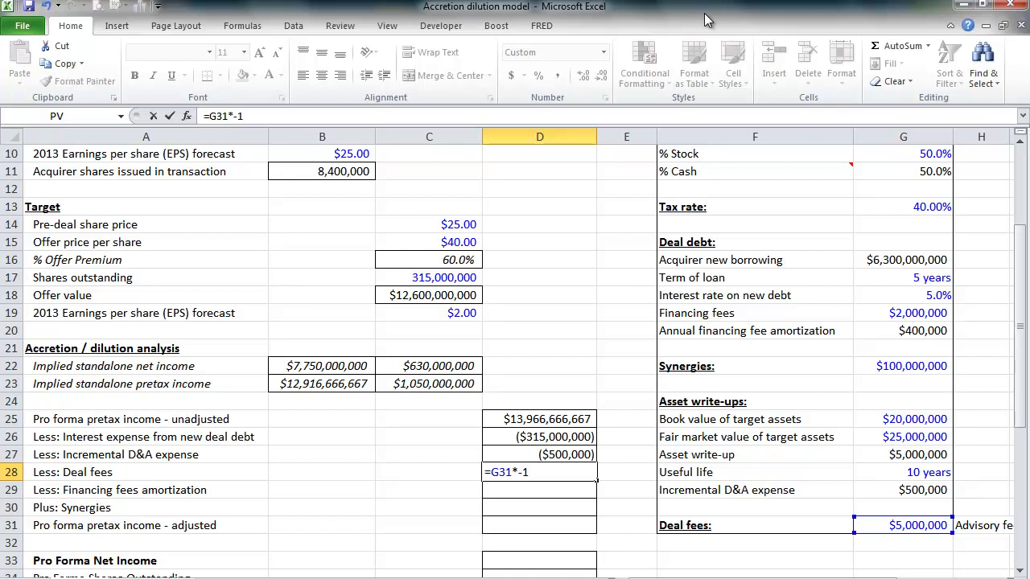
key("ctrl+Return")
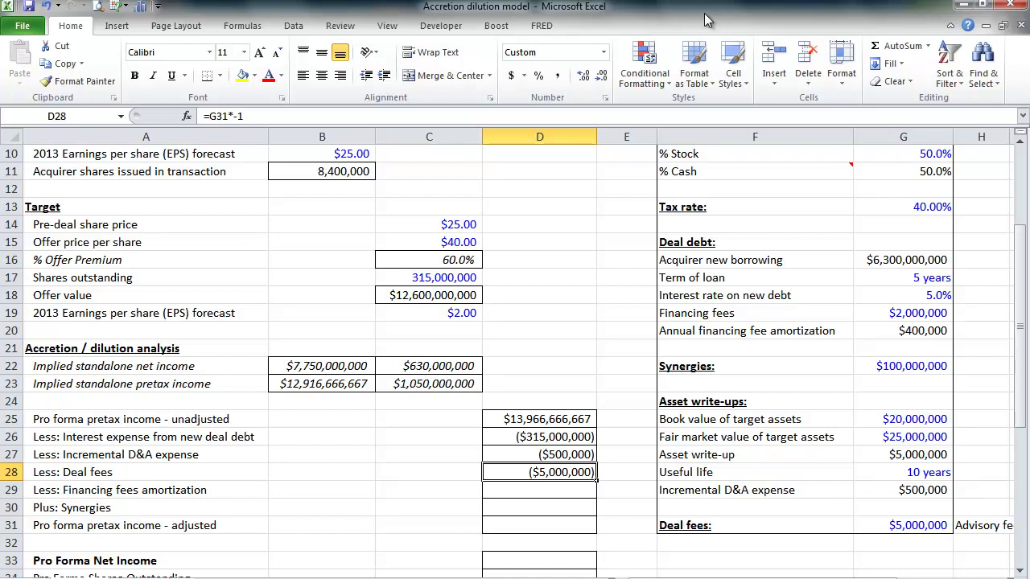
Deduct the annual financing fee amortization in D29 with the formula =G20*-1.
key("Down")
type("=")
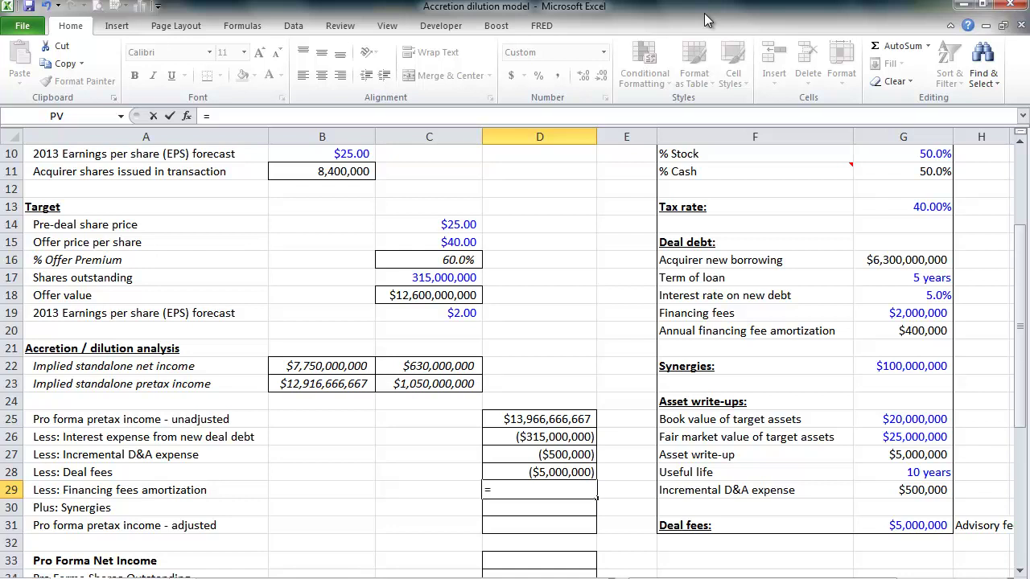
key("Up")
key("Up")
key("Up")
key("Up")
key("Up")
key("Up")
key("Up")
key("Up")
key("Up")
key("Right")
key("Right")
key("Right")
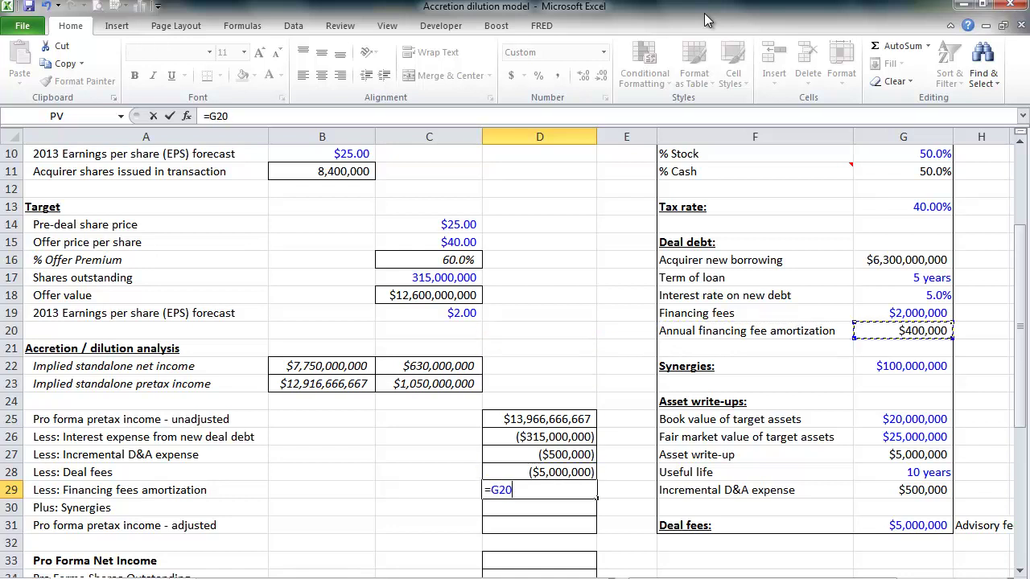
type("*-1")
key("ctrl+Return")
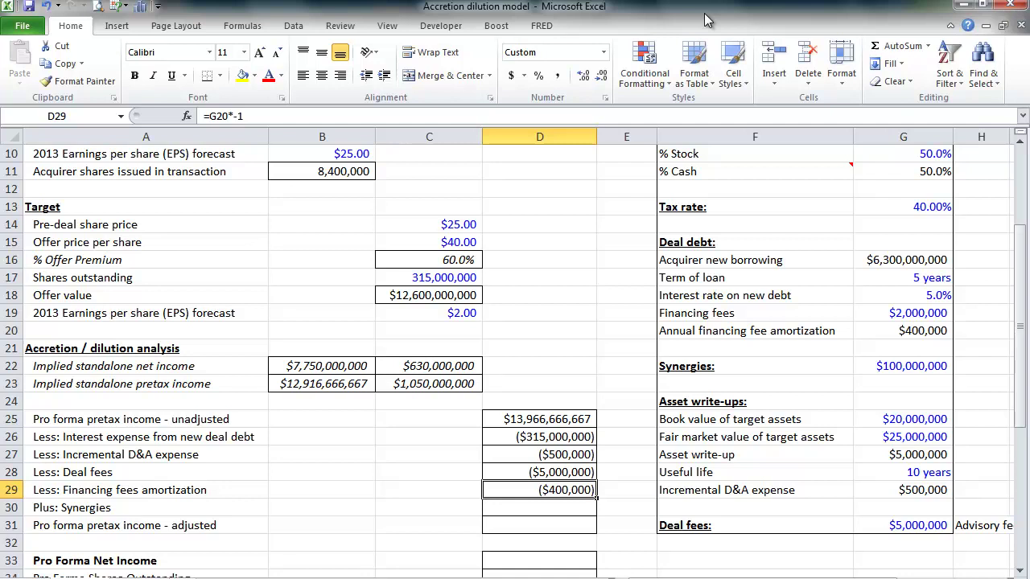
Link the synergies amount into D30 as a positive adjustment, =G22.
key("Down")
type("=")
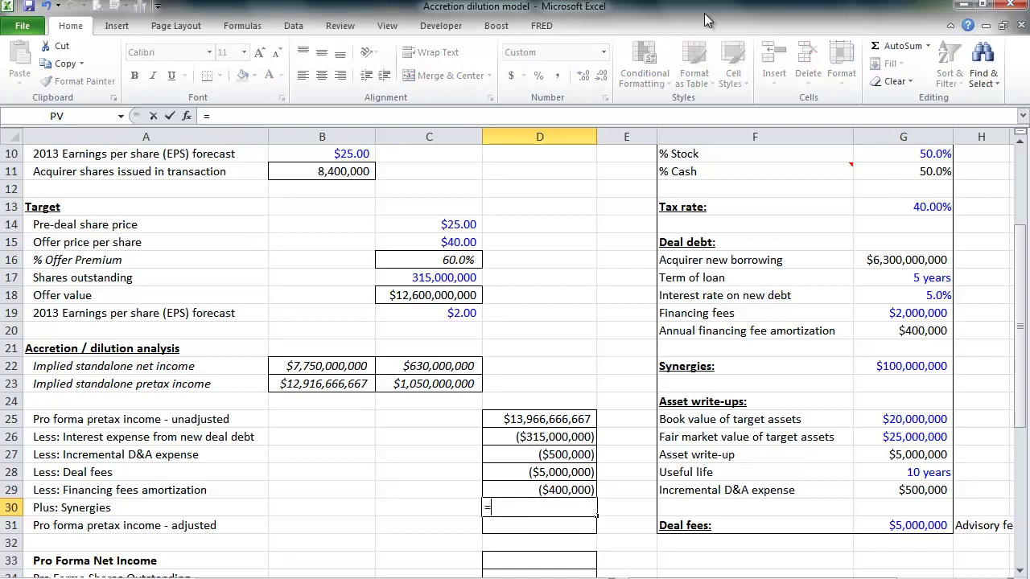
key("Up")
key("Up")
key("Up")
key("Up")
key("Up")
key("Up")
key("Up")
key("Up")
key("Right")
key("Right")
key("Right")
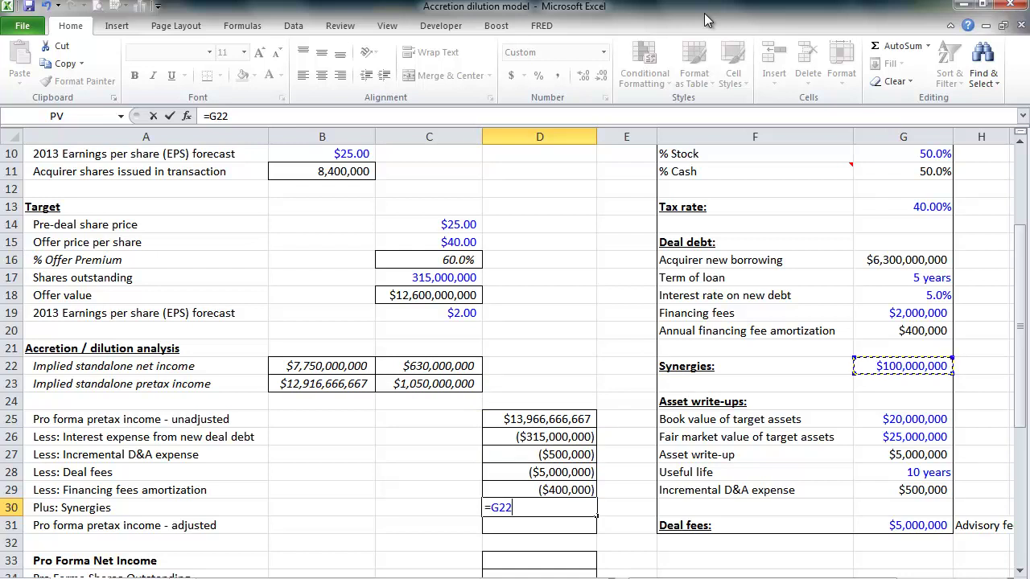
key("ctrl+Return")
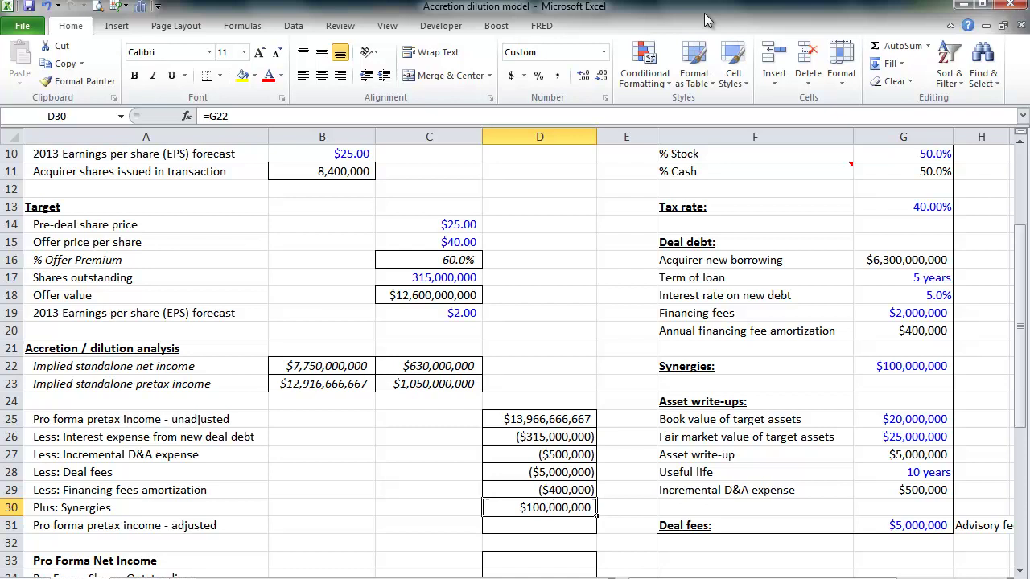
Total the adjusted pro forma pretax income in D31 with =SUM(D25:D30).
key("Down")
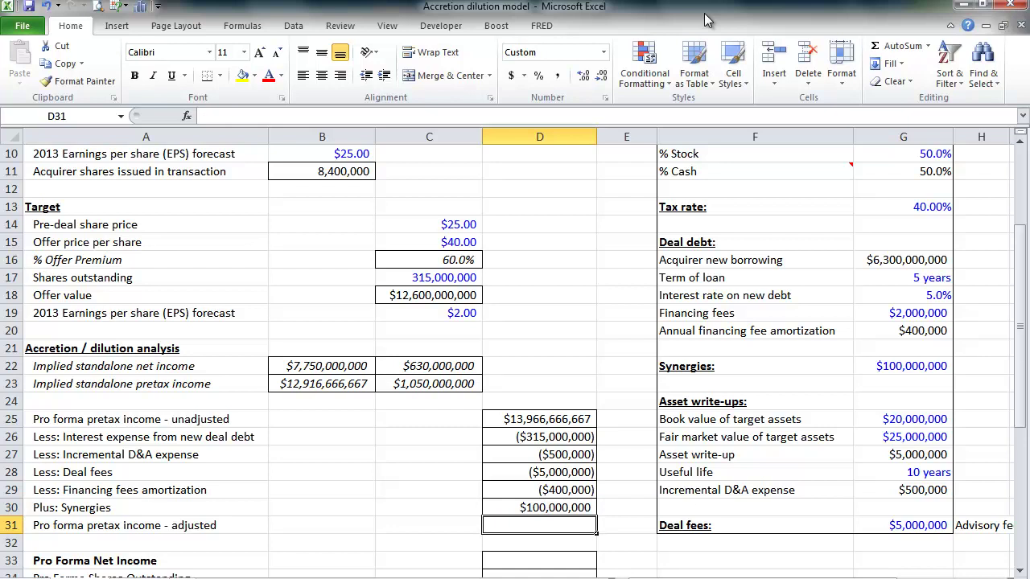
key("alt+equal")
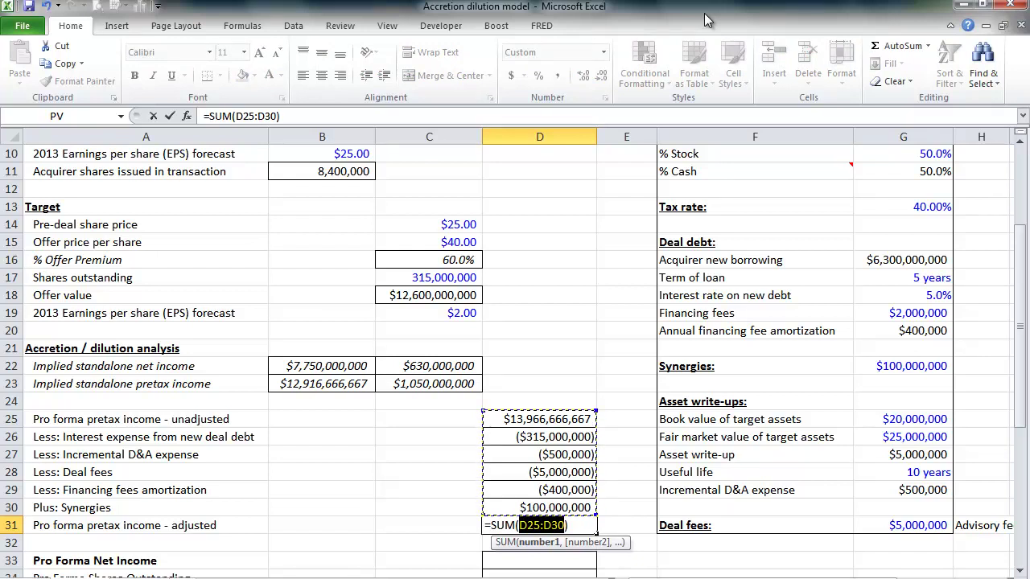
key("ctrl+Return")
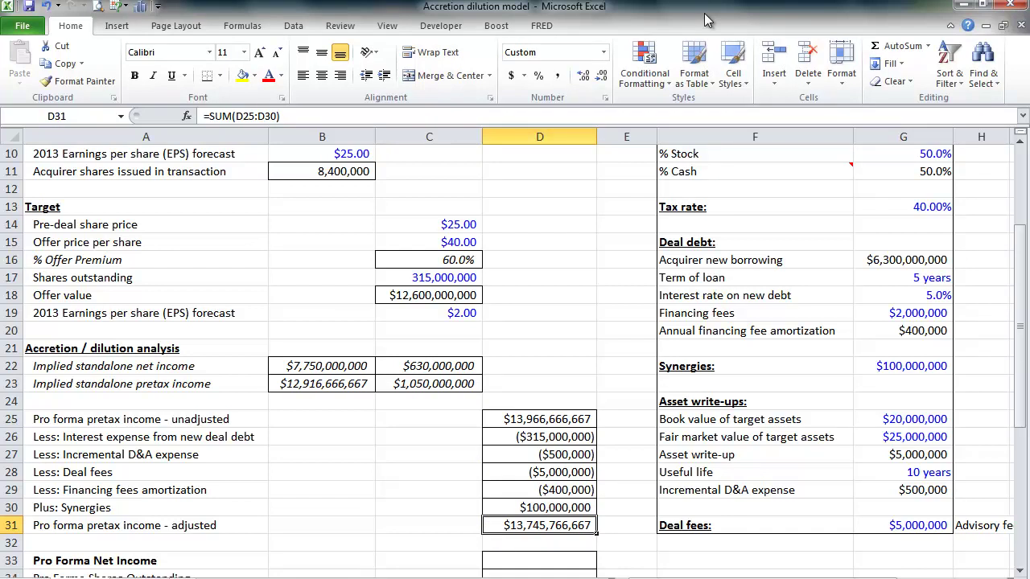
Calculate the pro forma net income in D33 by taxing the adjusted pretax income, =D31*(1-G13).
key("Down")
key("Down")
key("Down")
key("Down")
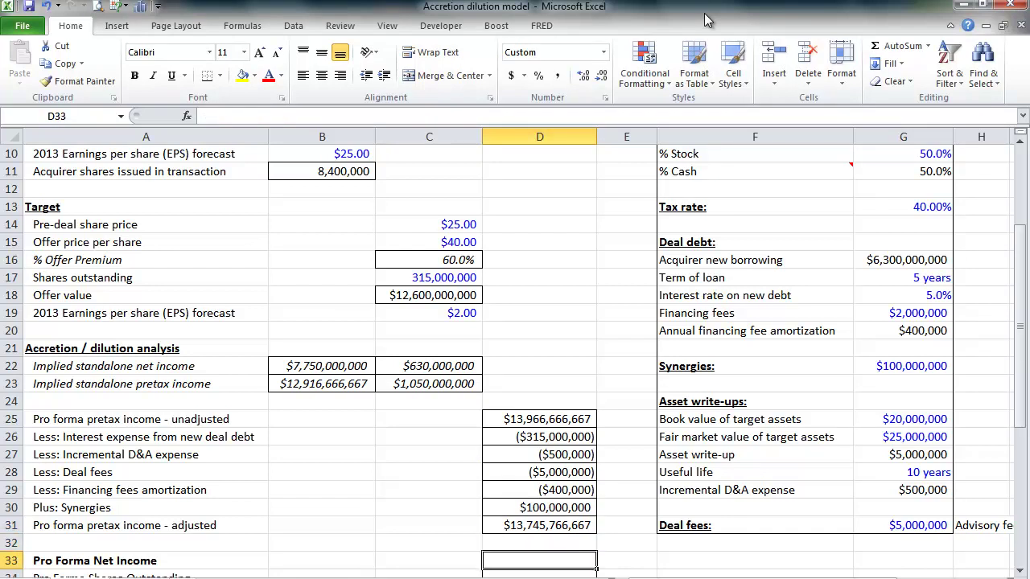
key("Up")
key("Up")
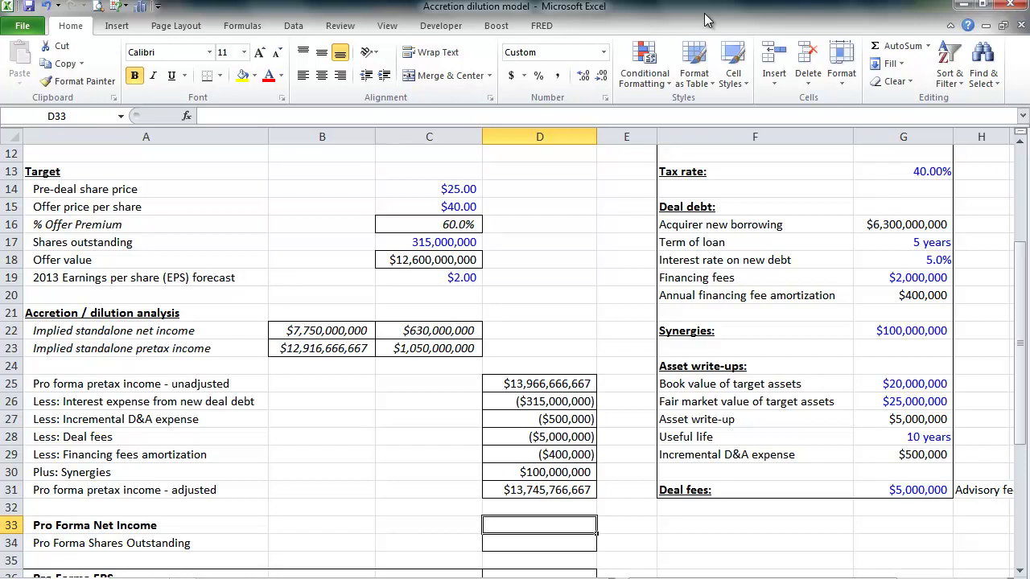
type("=")
key("Up")
key("Up")
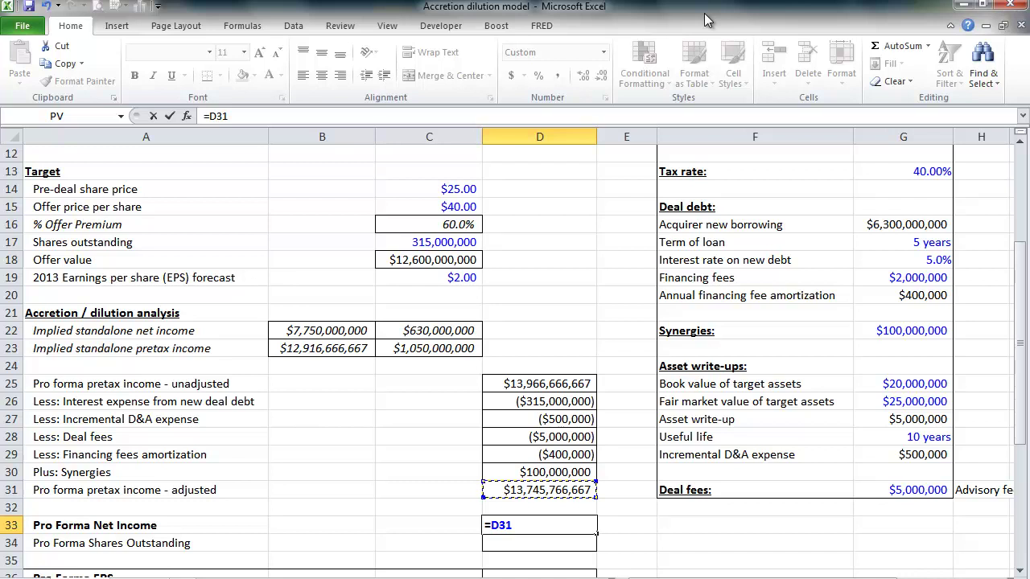
type("*(1-")
key("Up")
key("Up")
key("Up")
key("Up")
key("Up")
key("Up")
key("Up")
key("Up")
key("Up")
key("Up")
key("Up")
key("Up")
key("Up")
key("Up")
key("Up")
key("Up")
key("Up")
key("Up")
key("Up")
key("Up")
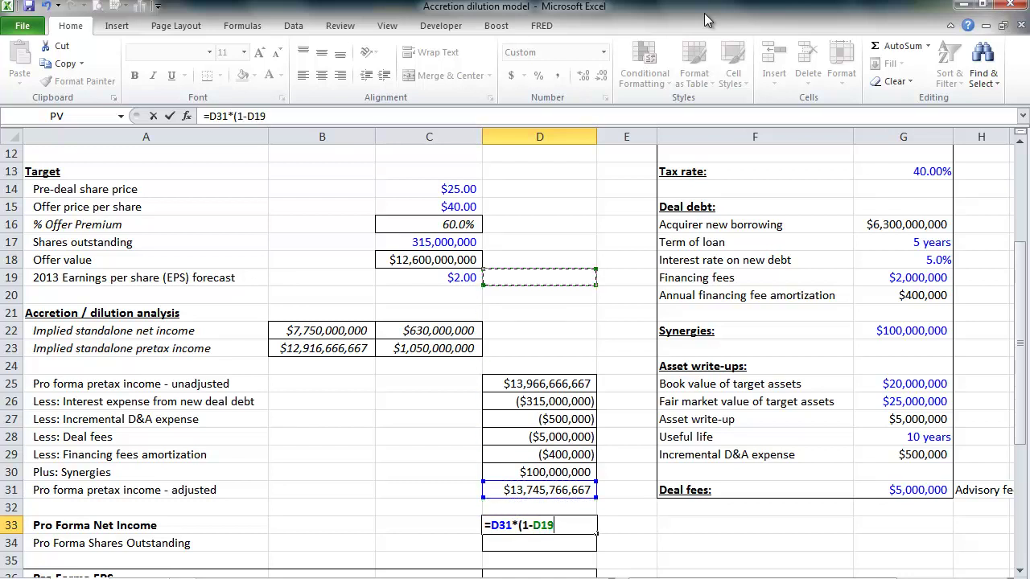
key("Right")
key("Right")
key("Right")
type(")")
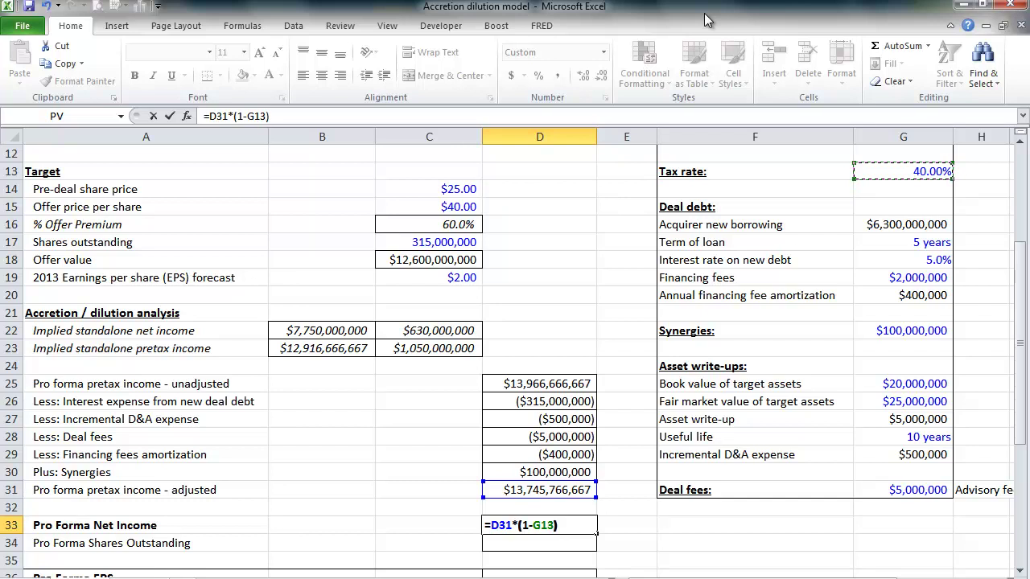
key("ctrl+Return")
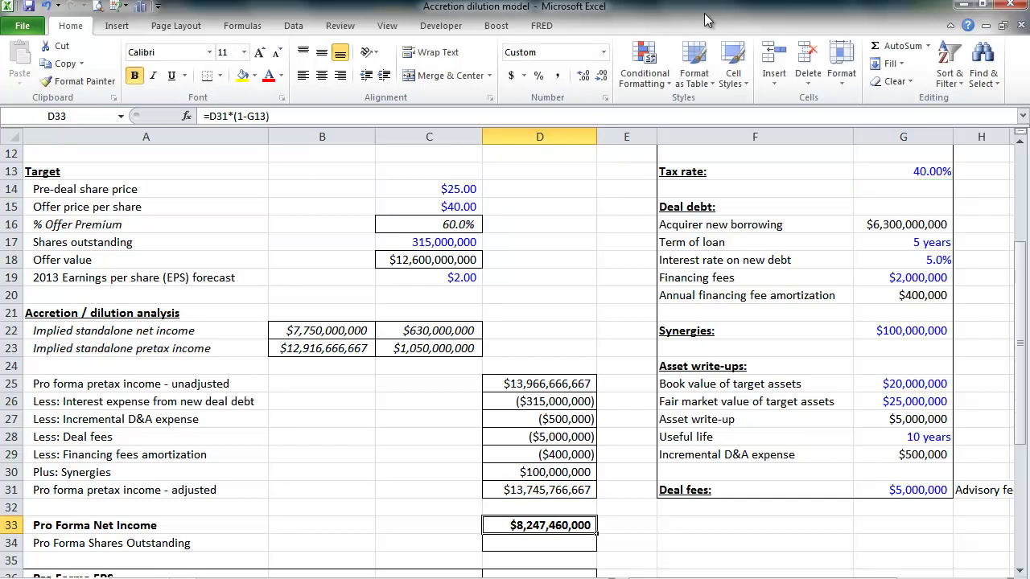
Calculate the pro forma shares outstanding in D34 by adding the acquirer's diluted shares and newly issued shares, =B9+B11.
key("Down")
key("Up")
key("Down")
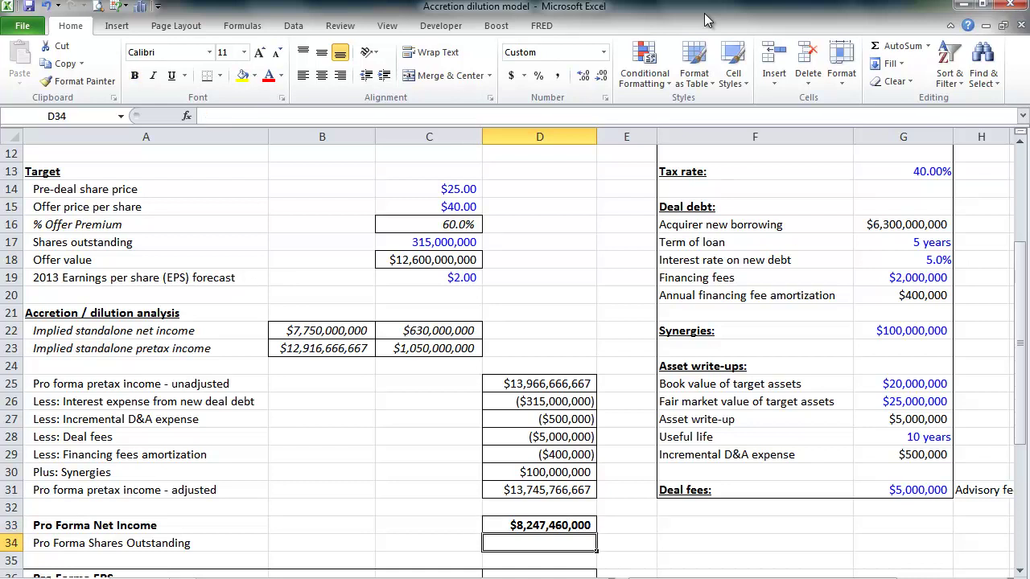
type("=")
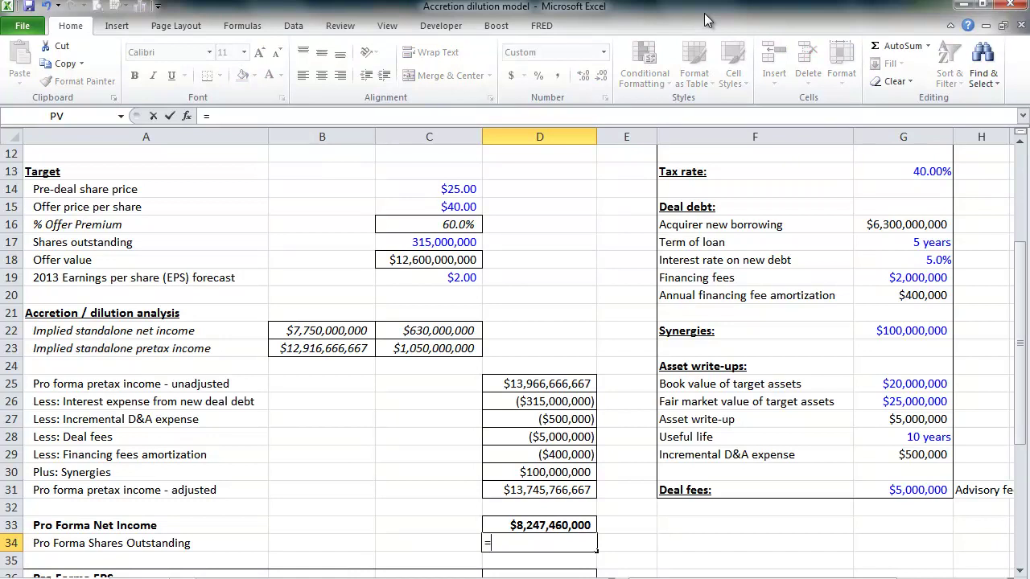
key("Up")
key("Up")
key("Up")
key("Up")
key("Up")
key("Up")
key("Up")
key("Up")
key("Up")
key("Up")
key("Up")
key("Up")
key("Up")
key("Up")
key("Up")
key("Up")
key("Up")
key("Up")
key("Up")
key("Up")
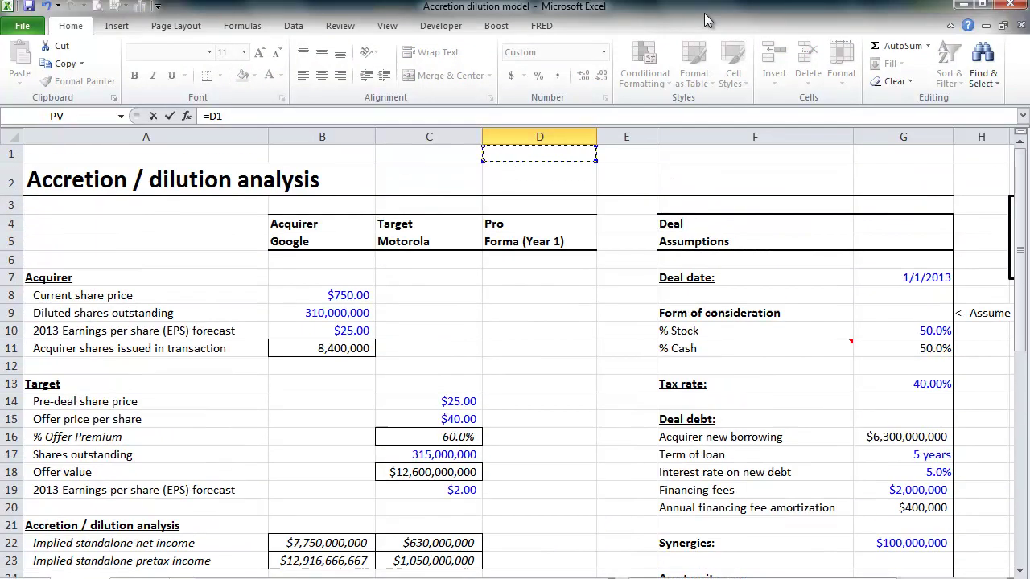
key("Left")
key("Down")
key("Down")
key("Down")
key("Down")
key("Down")
key("Down")
key("Down")
key("Down")
key("Left")
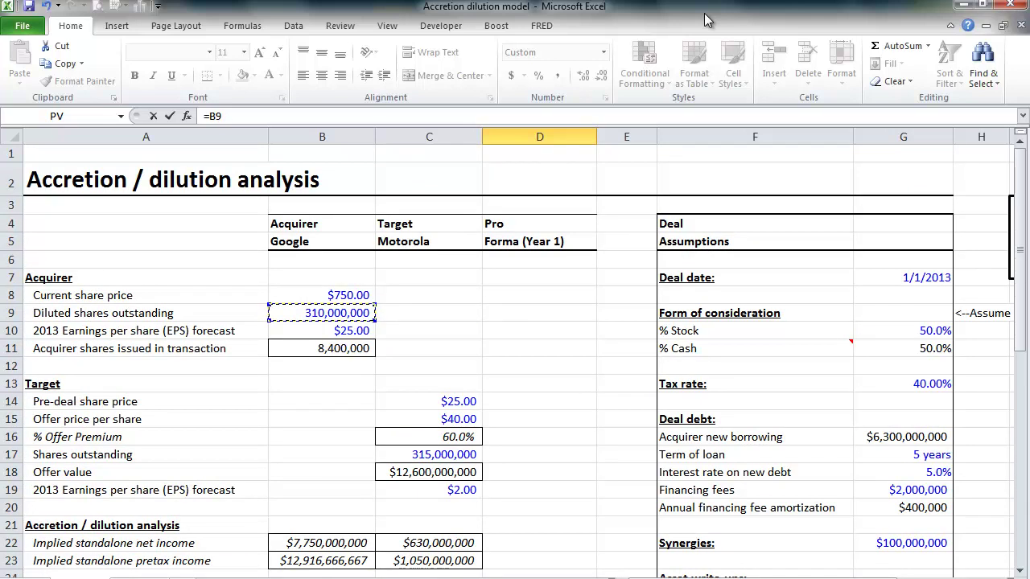
type("+")
left_click(315, 352)
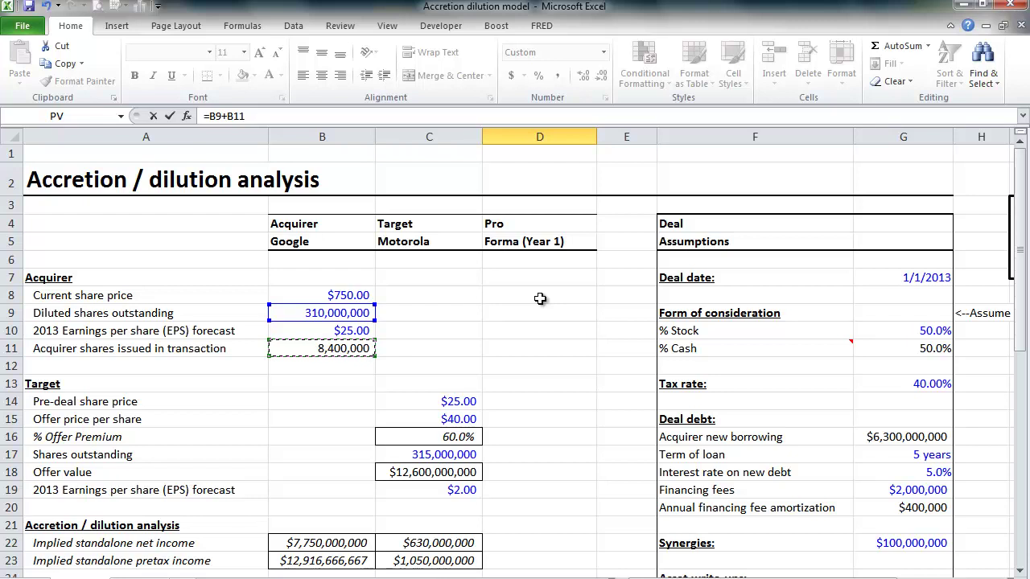
key("Return")
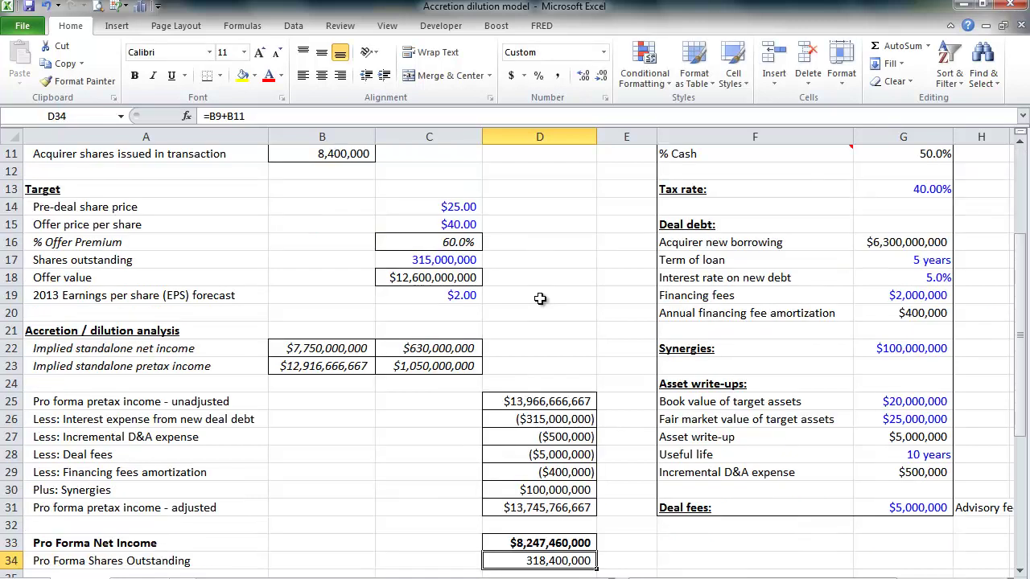
scroll(540, 298, "down", 1)
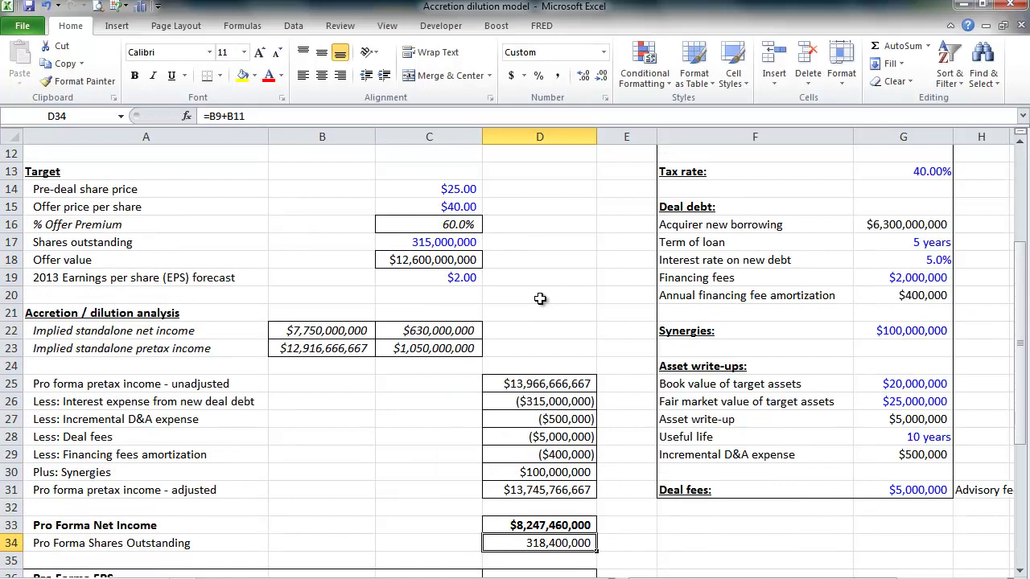
Calculate the pro forma EPS in D36 by dividing pro forma net income by pro forma shares outstanding, =D33/D34.
key("Down")
key("Down")
key("Down")
key("Down")
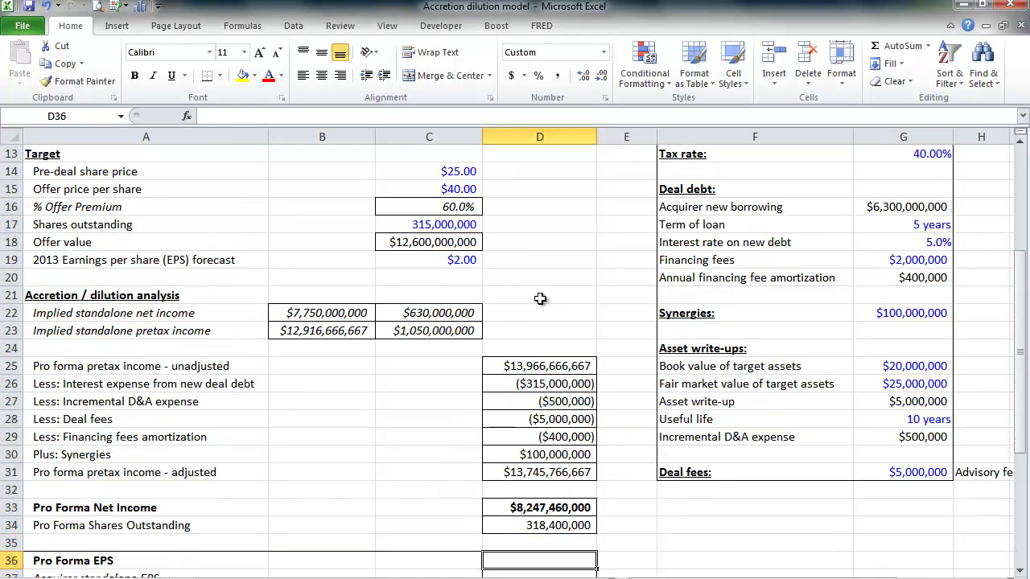
key("Down")
key("Down")
key("Down")
key("Down")
key("Up")
key("Up")
key("Up")
key("Up")
key("Up")
key("Up")
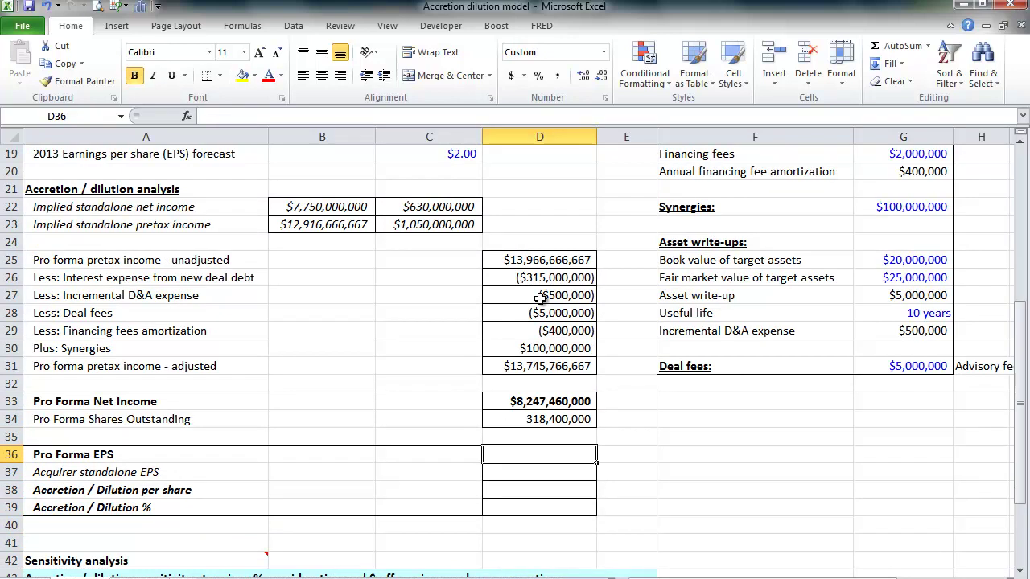
type("=")
key("Up")
key("Up")
key("Up")
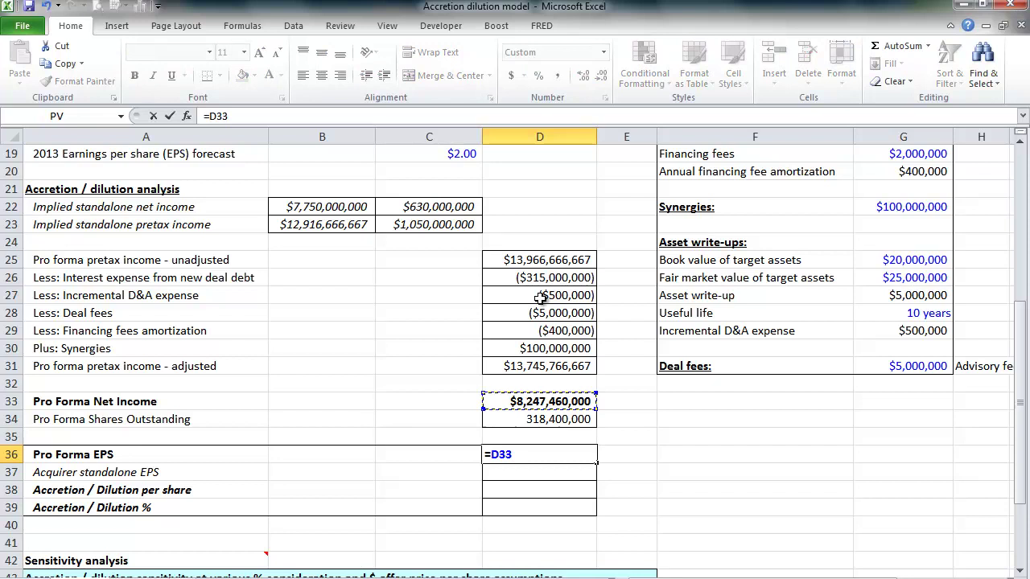
type("/")
key("Up")
key("Up")
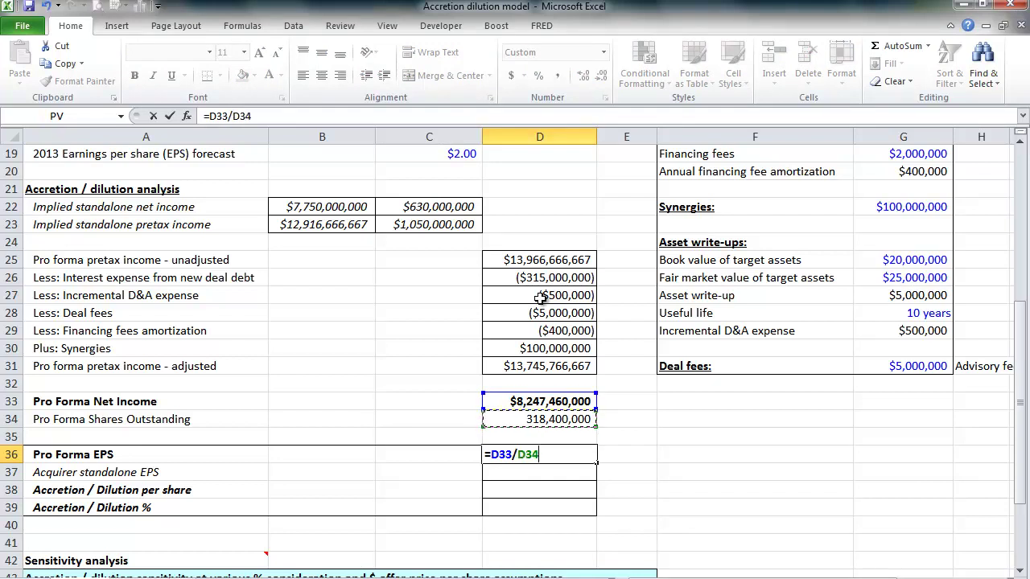
key("ctrl+Return")
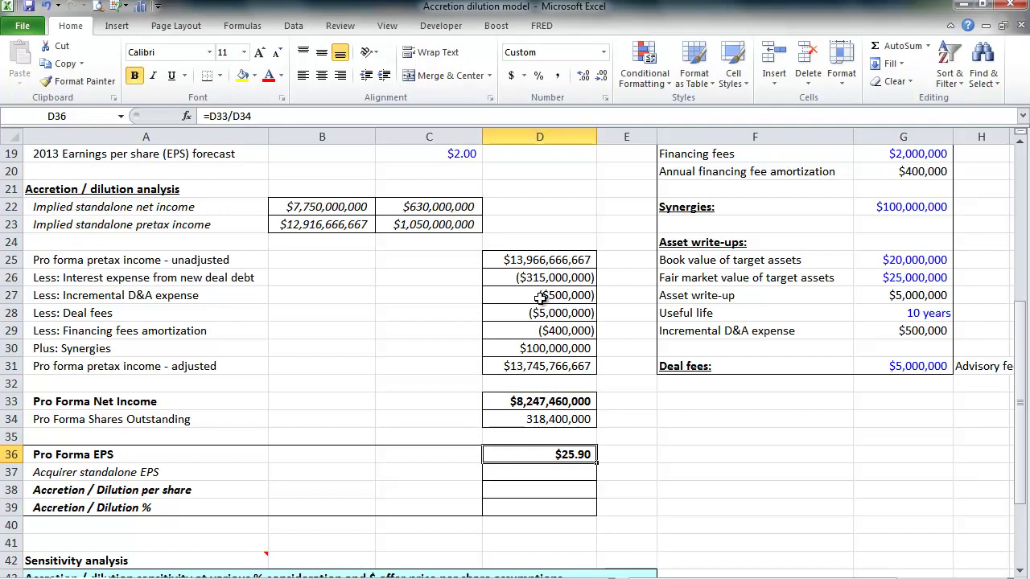
Link the acquirer standalone EPS in D37 to the acquirer's 2013 EPS forecast, =B10.
key("Down")
type("=")
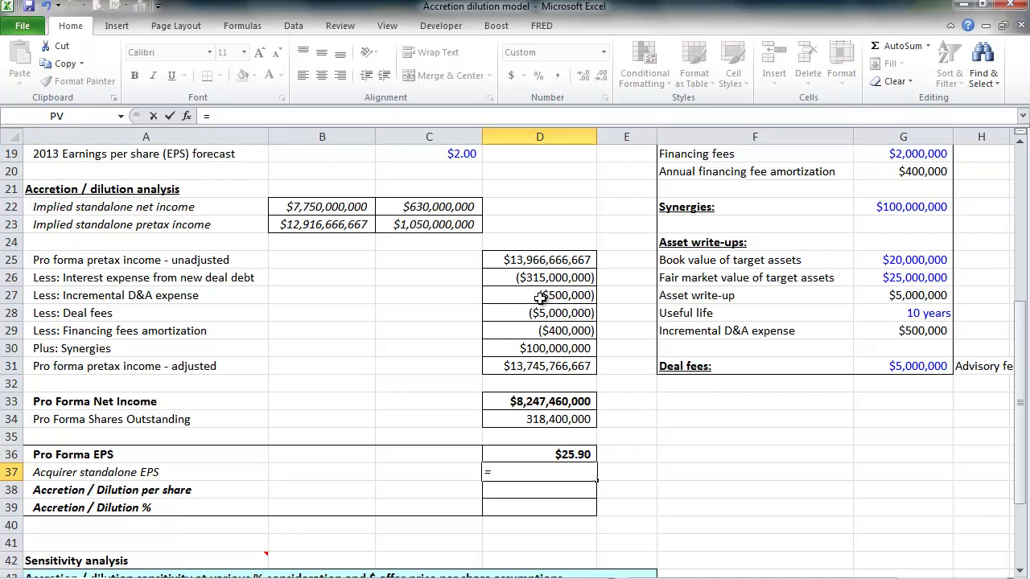
key("Up")
key("Up")
key("Up")
key("Up")
key("Up")
key("Up")
key("Up")
key("Up")
key("Up")
key("Up")
key("Up")
key("Up")
key("Up")
key("Up")
key("Up")
key("Up")
key("Up")
key("Up")
key("Up")
key("Up")
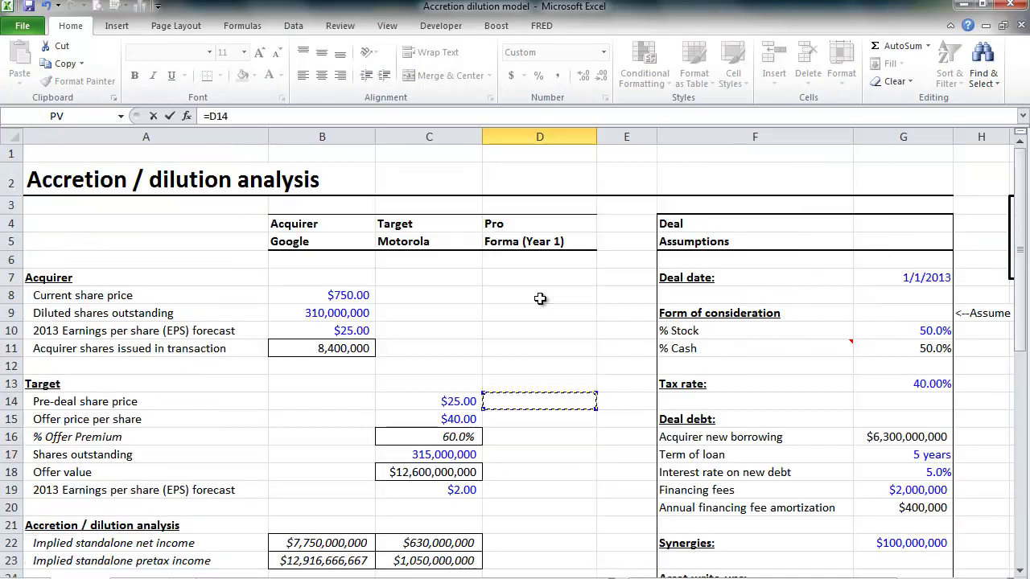
key("Left")
key("Up")
key("Up")
key("Up")
key("Left")
key("Up")
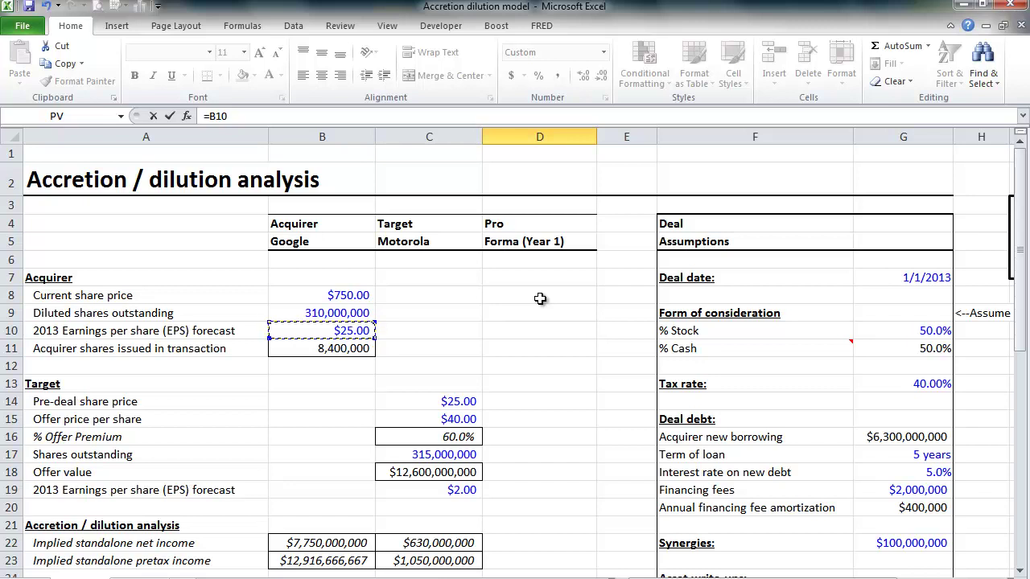
key("Return")
key("Return")
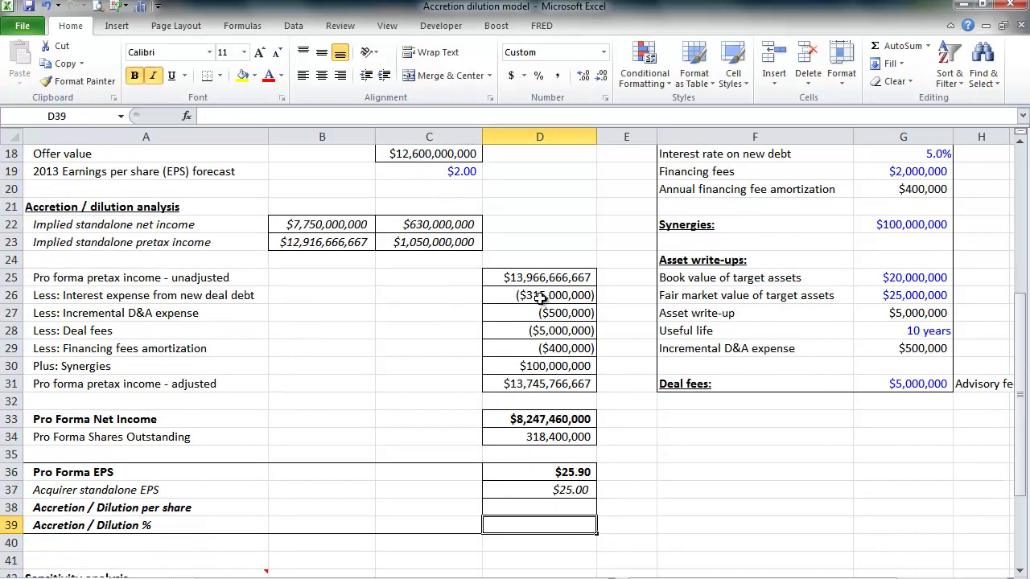
Calculate the accretion/dilution per share in D38 as pro forma EPS minus acquirer standalone EPS, =D36-D37.
key("Up")
type("=")
key("Up")
key("Up")
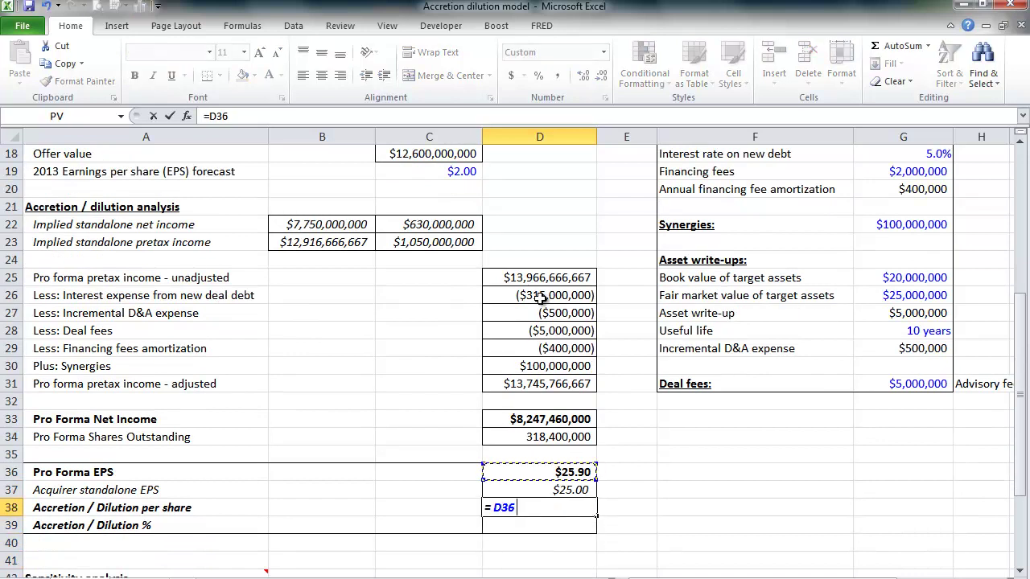
type("-")
key("Down")
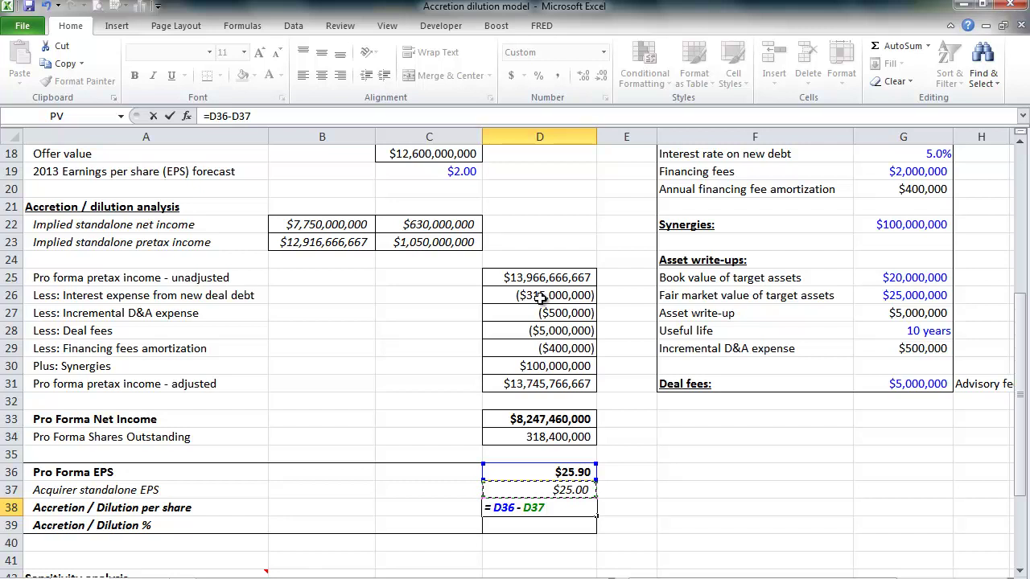
key("ctrl+Return")
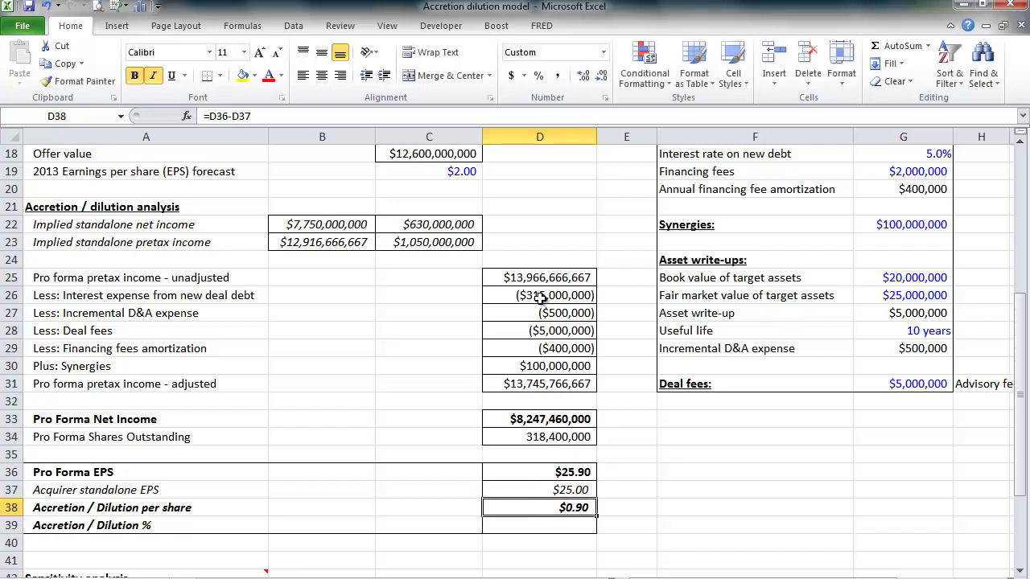
key("F2")
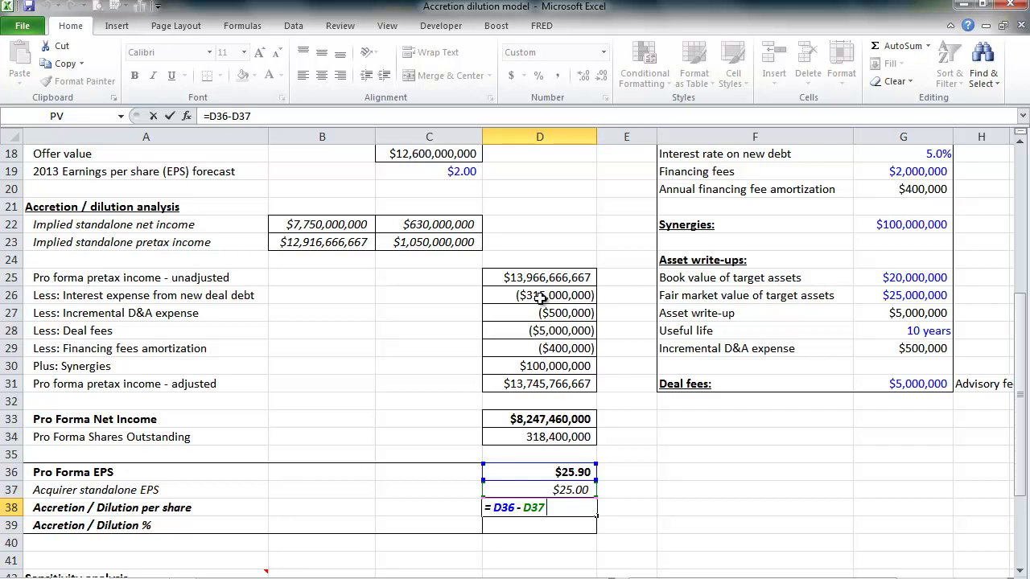
key("ctrl+Return")
Calculate the accretion/dilution percentage in D39 with the formula =D36/D37-1.
key("Down")
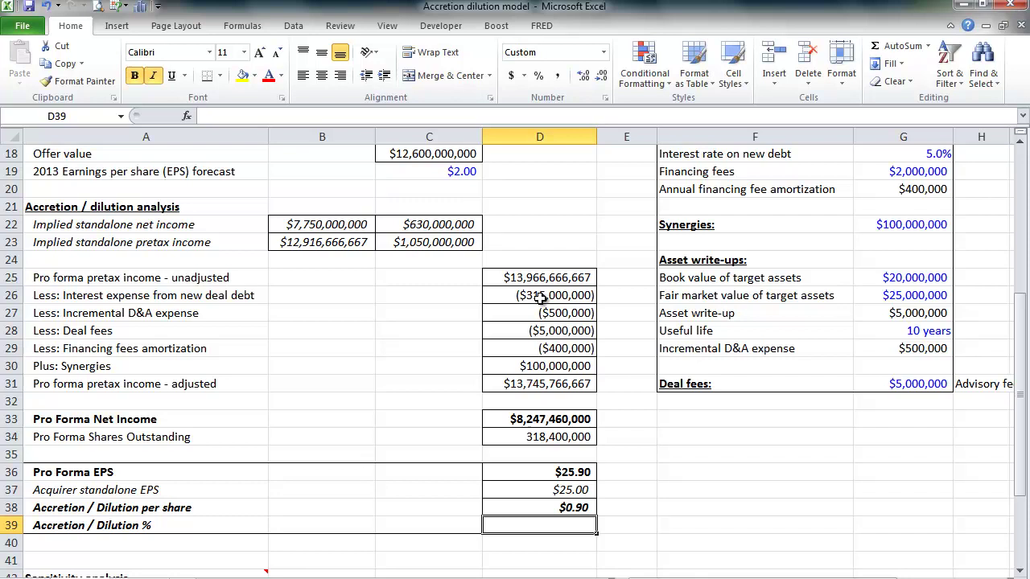
type("=")
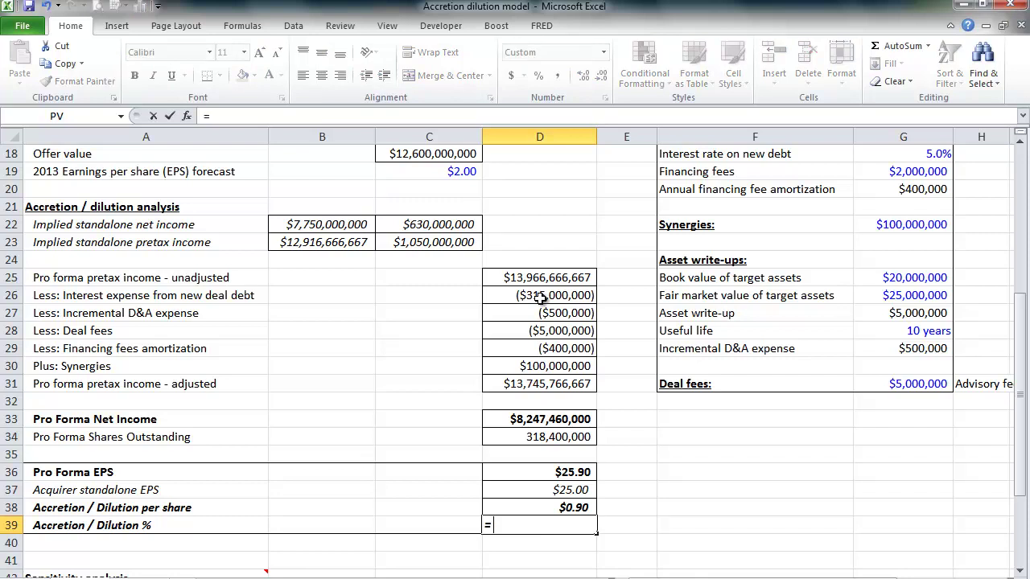
key("Up")
key("Up")
key("Up")
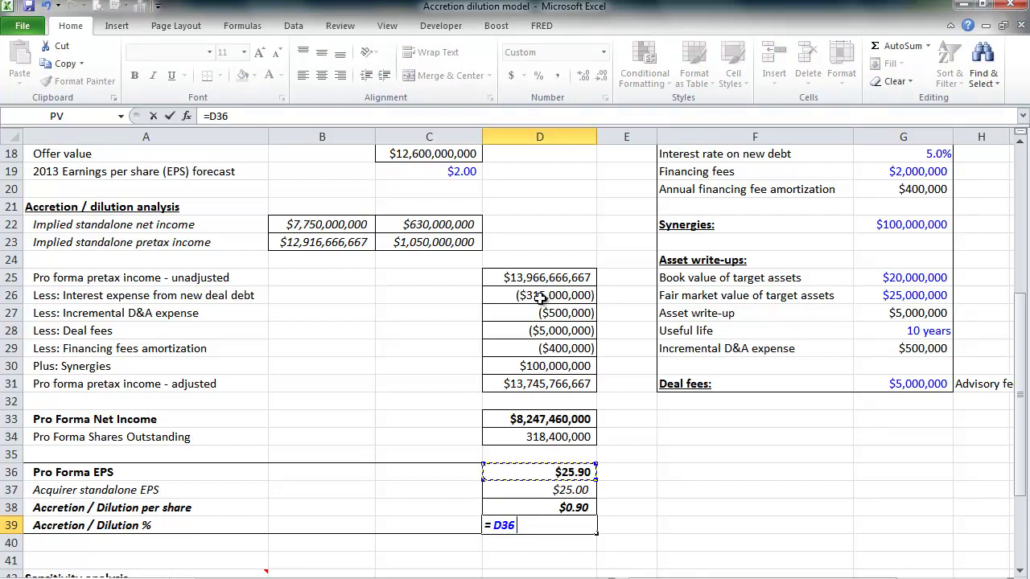
type("/")
key("Up")
key("Up")
type("1")
key("ctrl+Return")
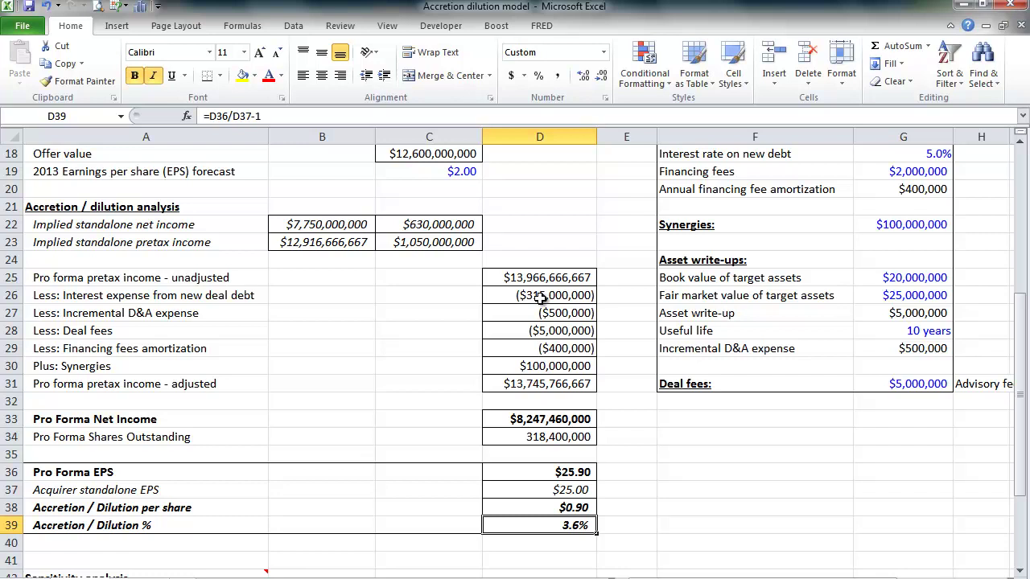
Examine the sensitivity analysis table below the EPS results, including its data table formula and the corner cell B45.
key("Down")
key("Down")
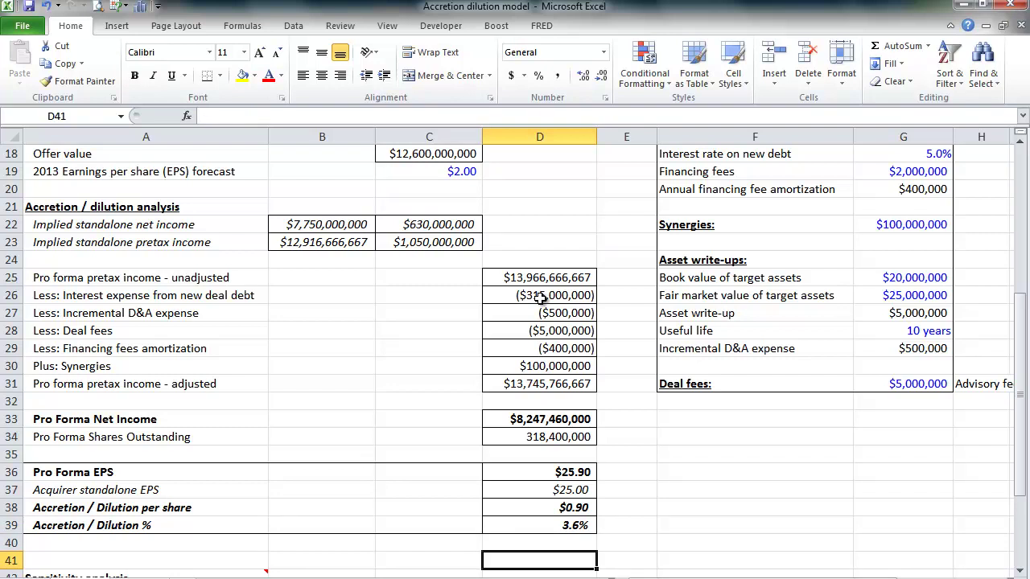
key("Down")
key("Down")
key("Down")
key("Down")
key("Down")
key("Down")
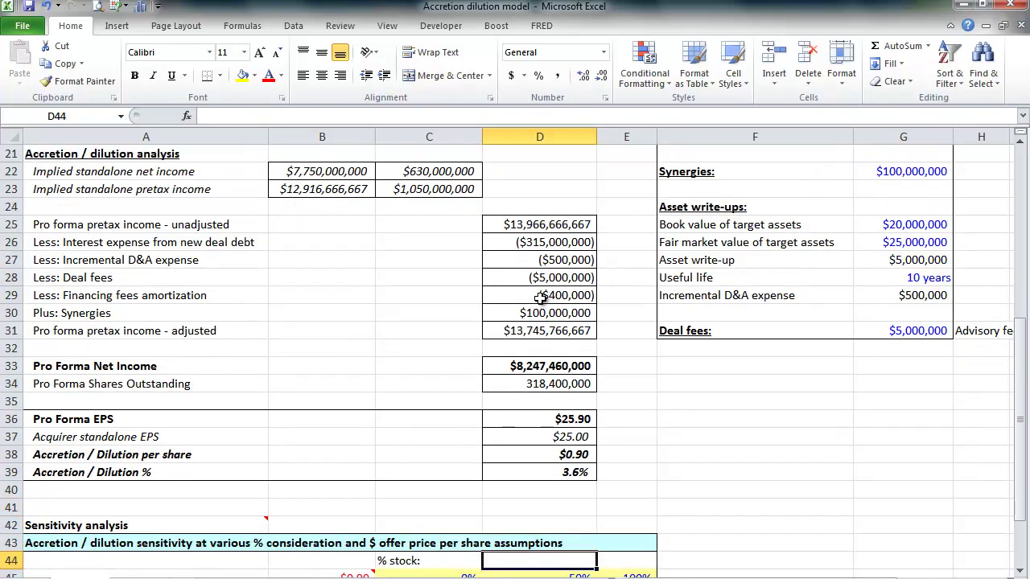
key("Down")
key("Down")
key("Down")
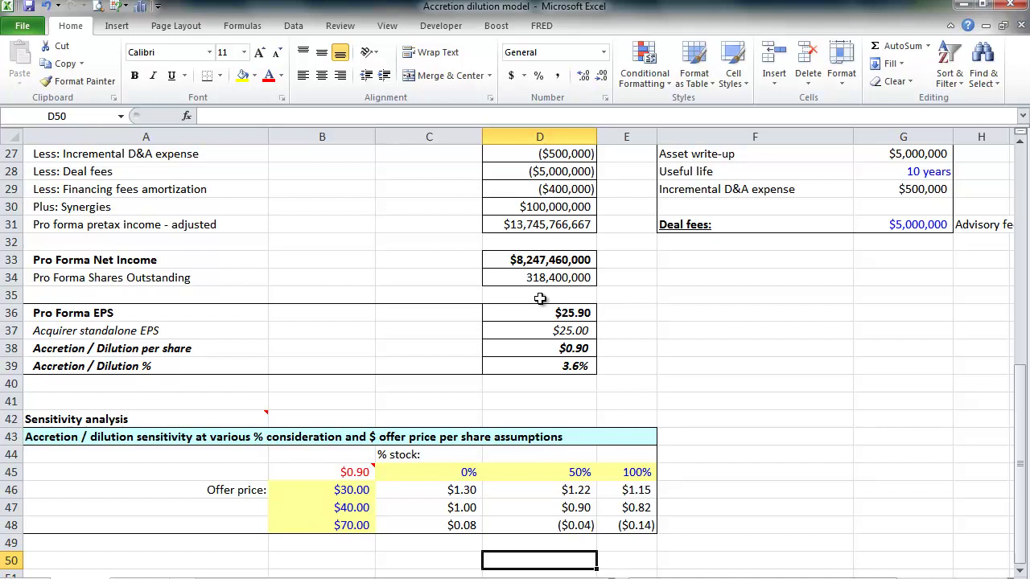
key("Up")
key("Up")
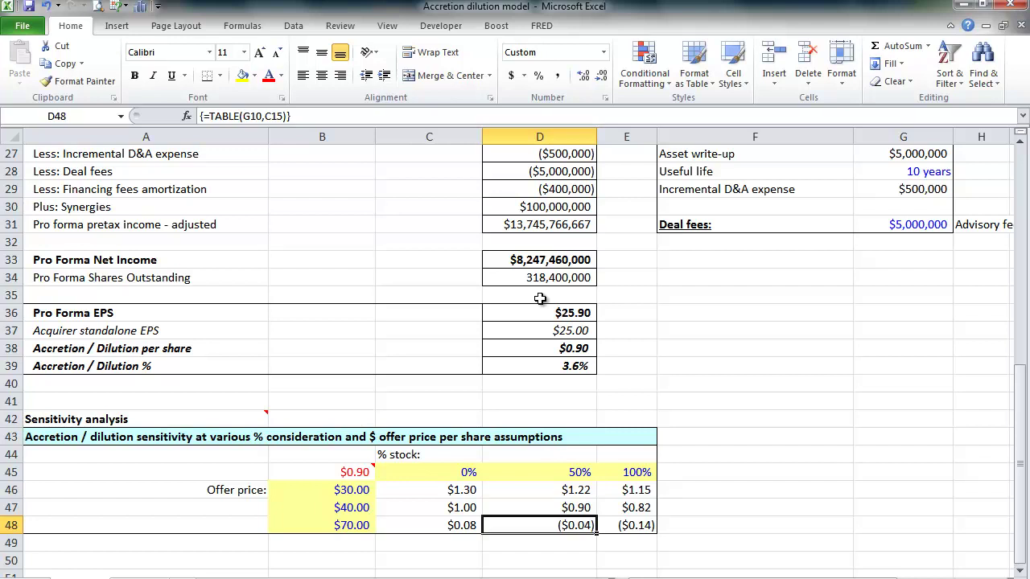
key("Up")
key("Up")
key("Up")
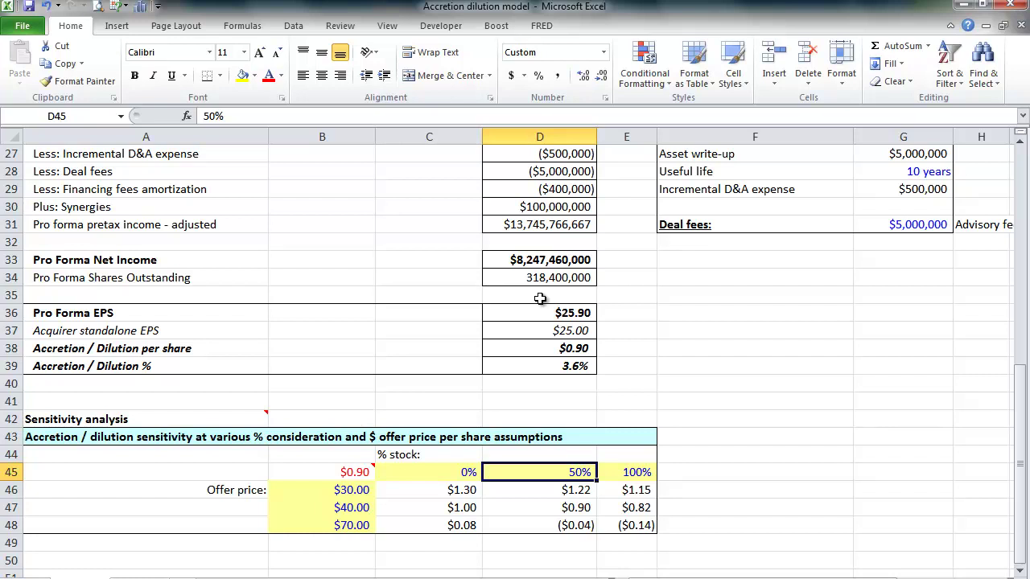
key("Left")
key("Left")
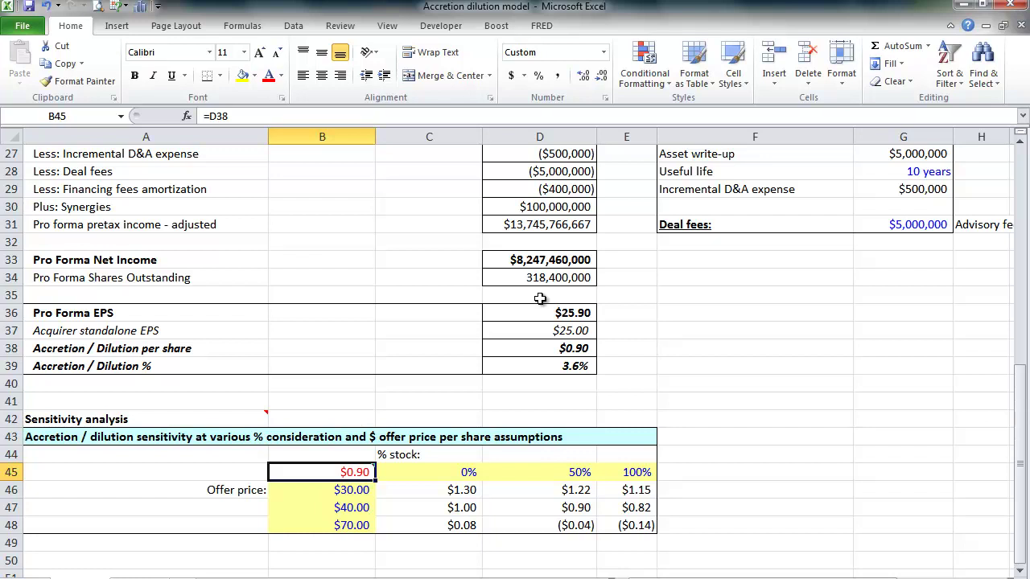
Review the sensitivity table's stock percentages in C45:E45, offer prices in B46:B48 and the accretion/dilution results they drive.
key("Right")
key("shift+Right")
key("shift+Right")
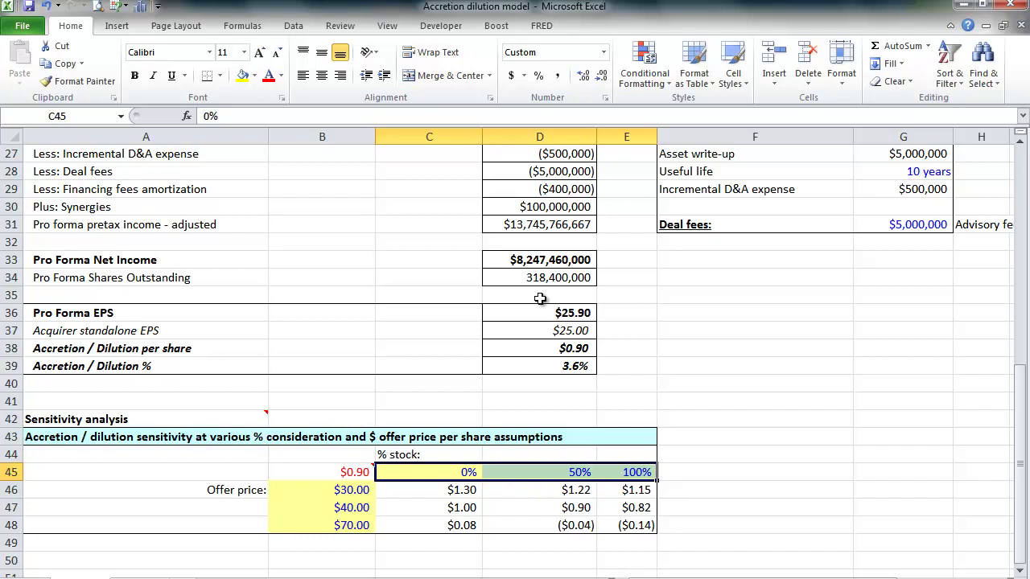
key("Left")
key("Down")
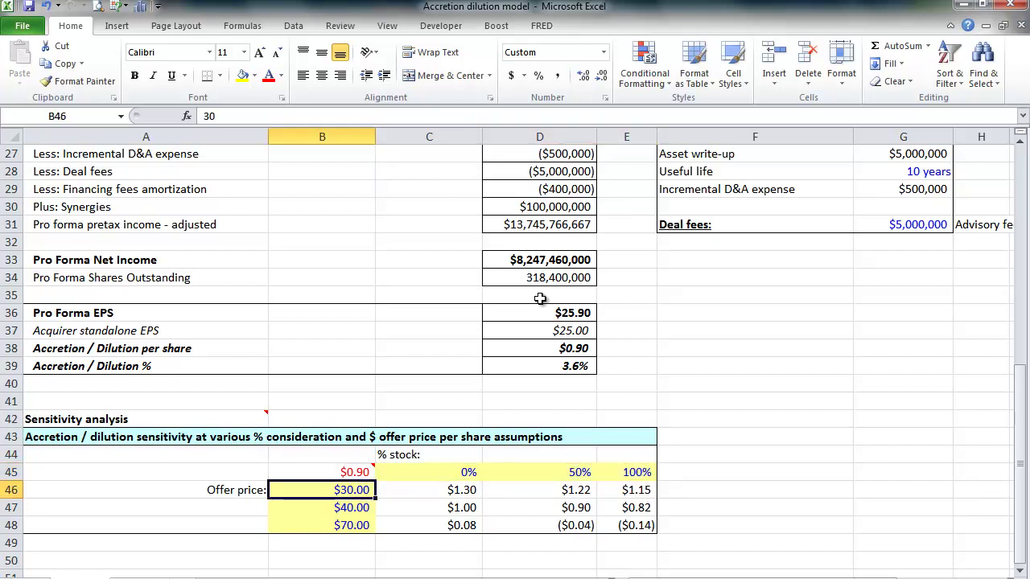
key("shift+Down")
key("shift+Down")
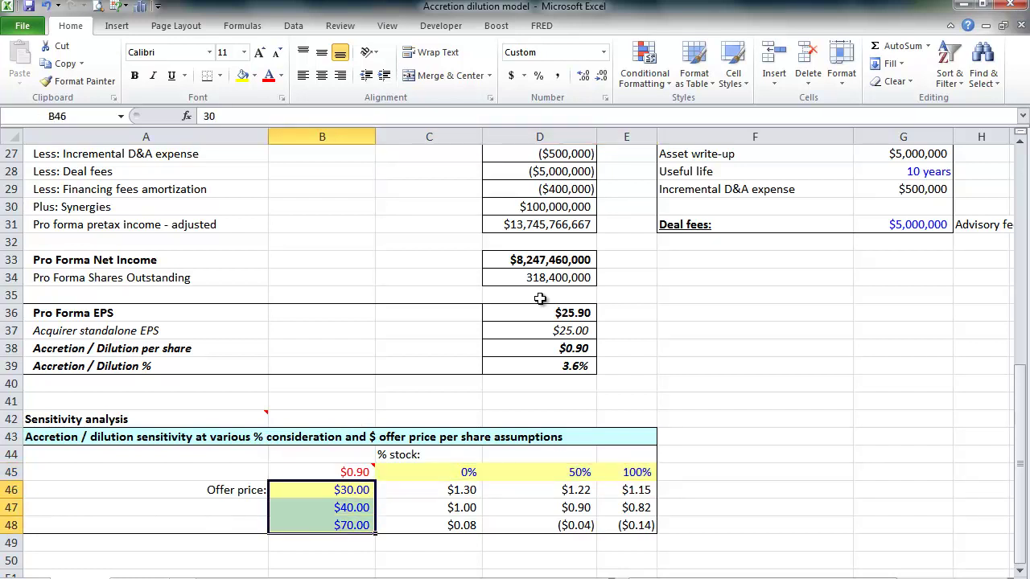
key("Right")
key("Down")
key("Down")
key("Up")
key("Right")
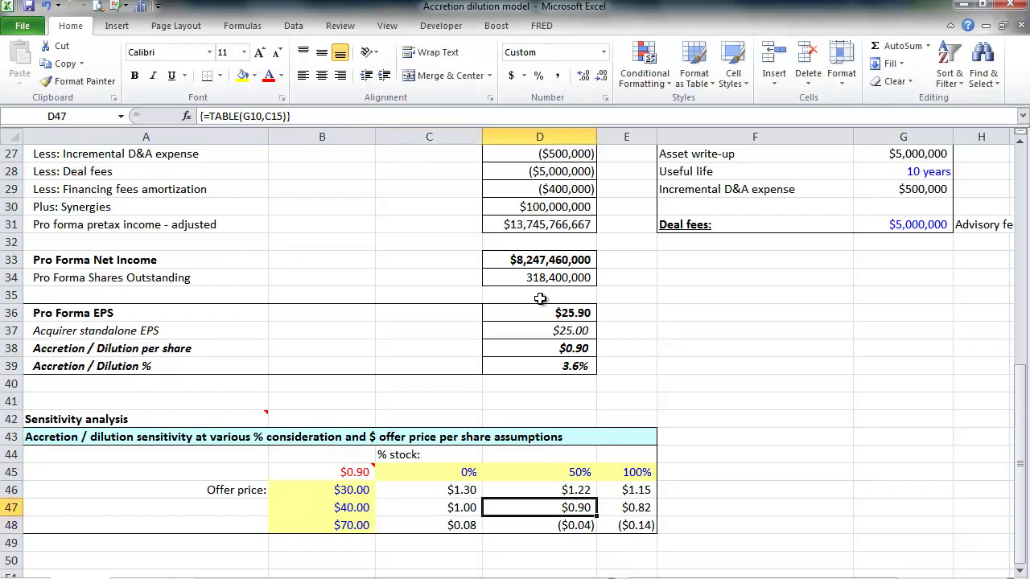
key("Down")
key("Right")
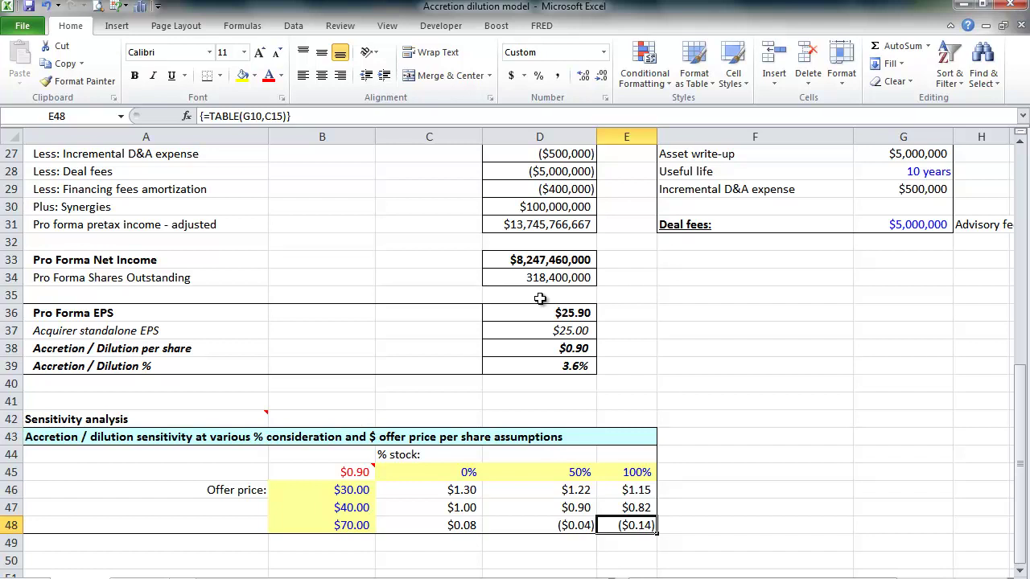
Leave the sensitivity table and return to cell A1 to view the deal inputs and assumptions.
key("Up")
key("Up")
key("Up")
key("Up")
key("Up")
key("Up")
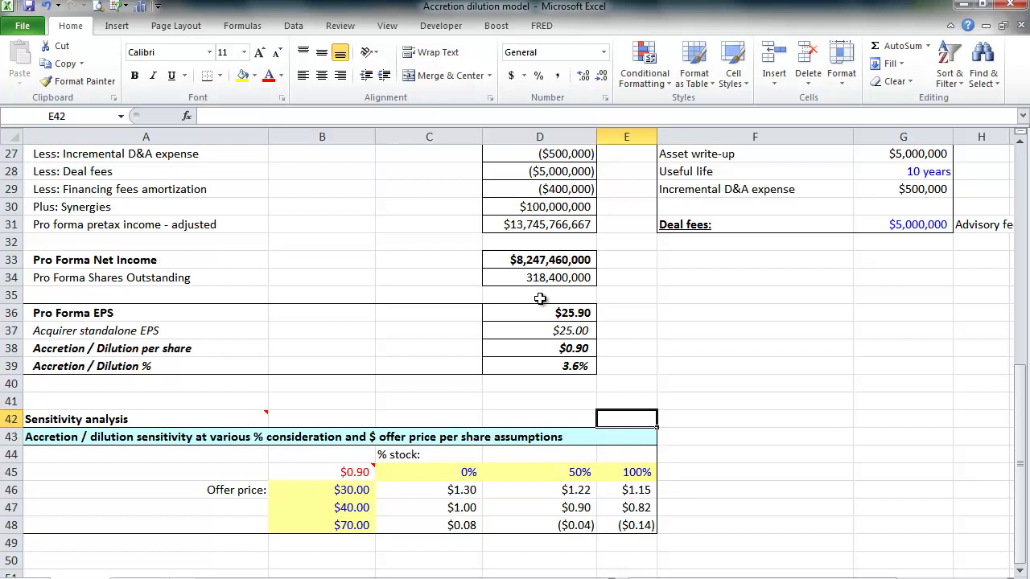
key("Page_Up")
scroll(540, 299, "up", 1)
key("ctrl+Home")
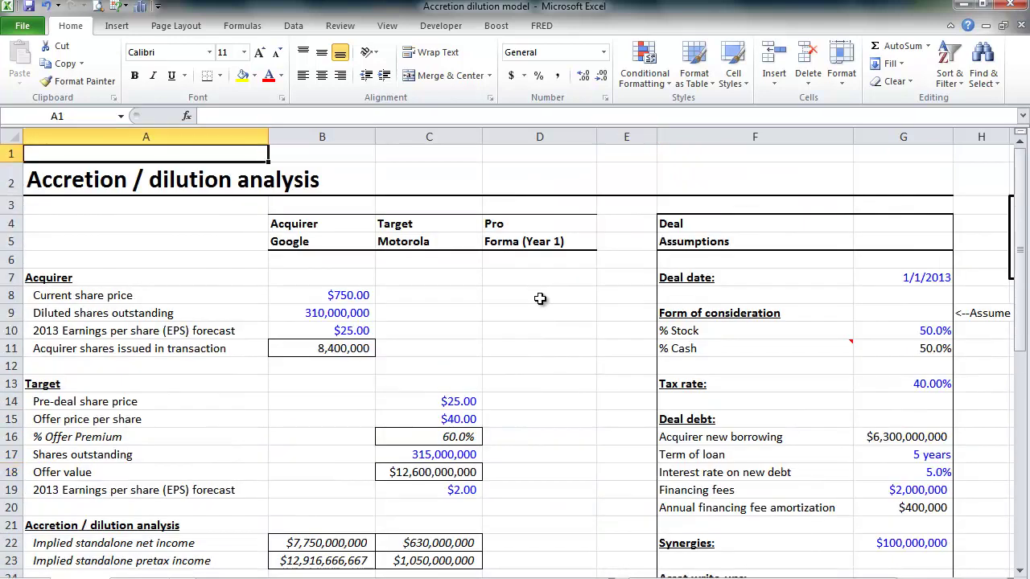